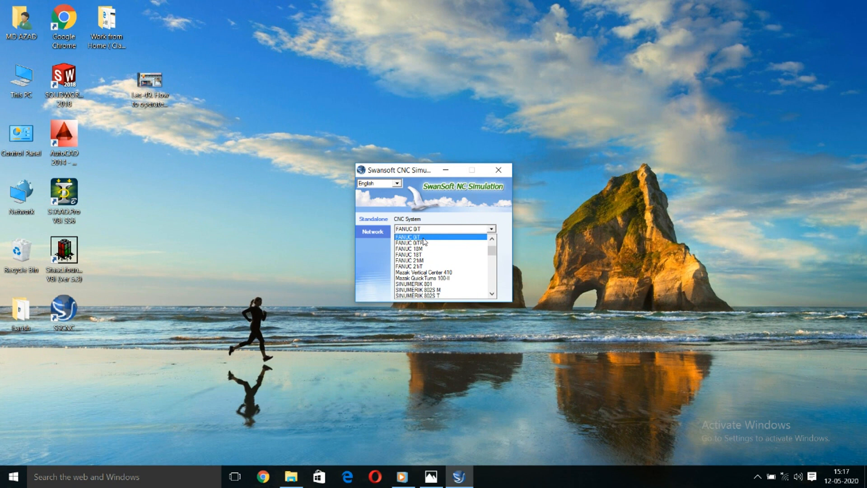
Step: Select the FANUC 0iT CNC system and run the simulator
click(423, 238)
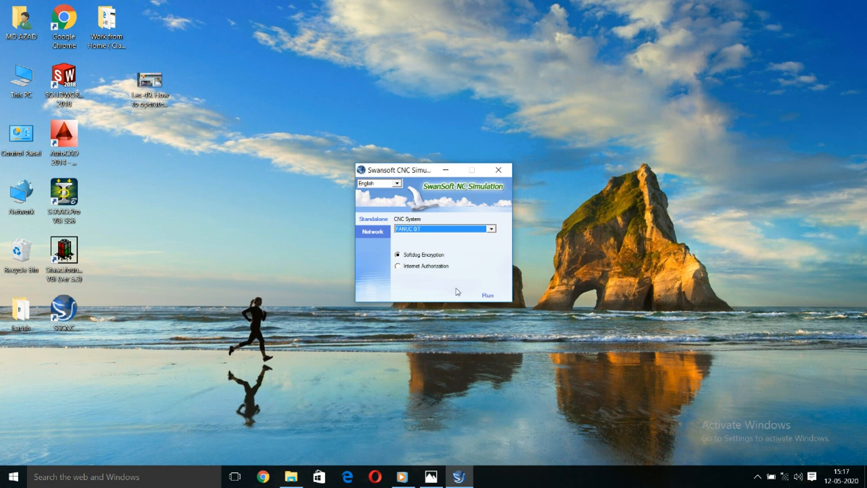
click(488, 295)
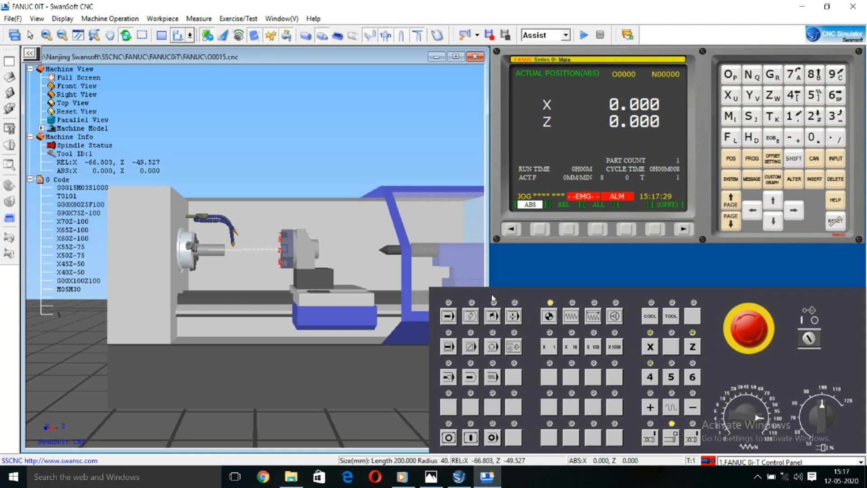
Step: Examine the lathe's chuck, clamped workpiece, coolant nozzles and tool turret in the 3D machine view
scroll(378, 335, up, 3)
scroll(348, 282, down, 3)
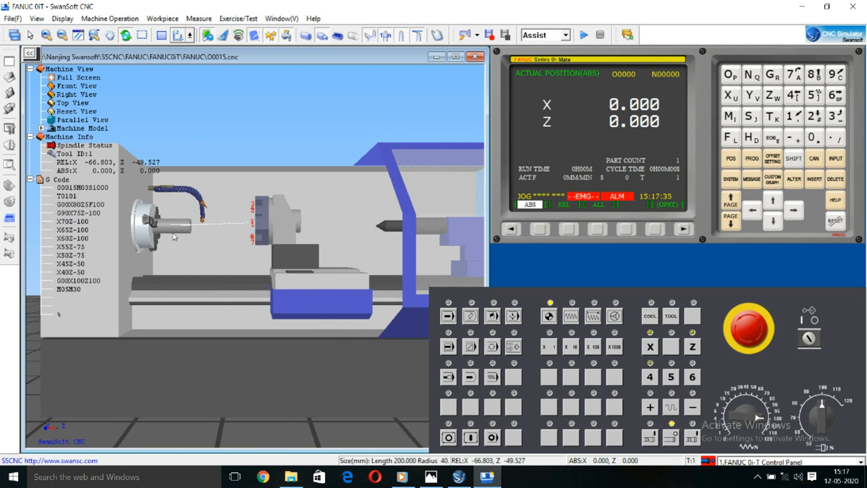
scroll(173, 232, down, 3)
scroll(173, 232, up, 3)
scroll(173, 232, up, 3)
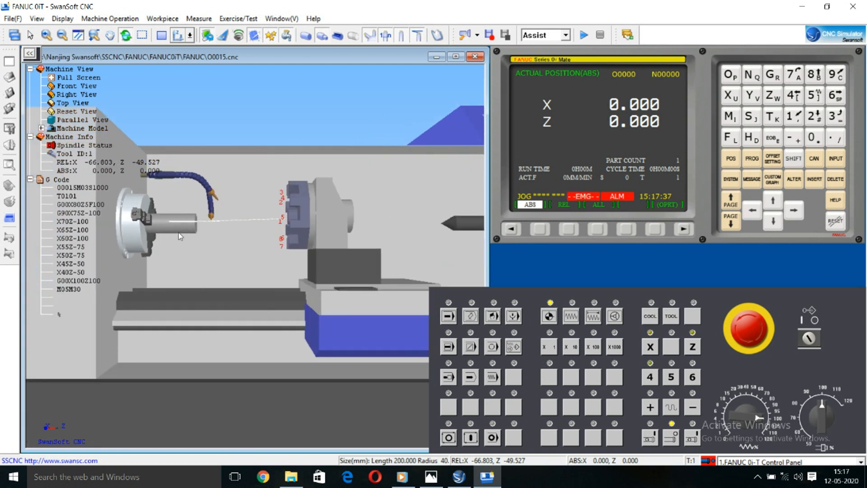
drag(162, 244, 204, 199)
scroll(204, 199, up, 5)
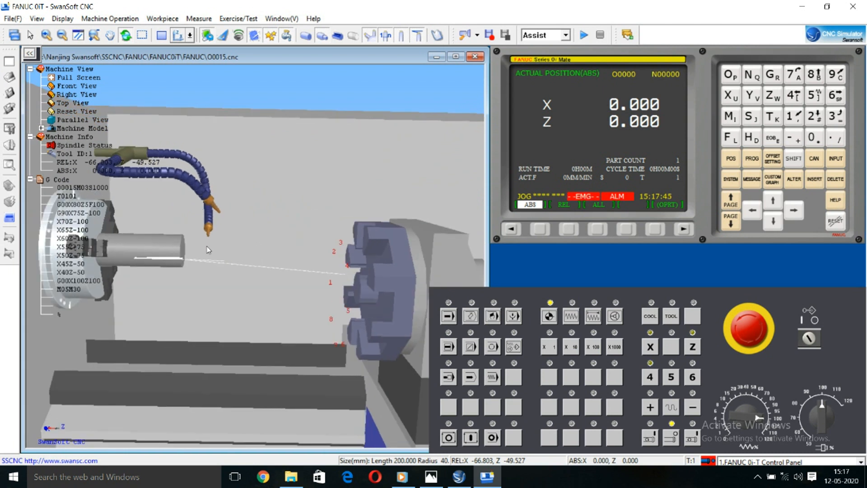
scroll(292, 290, down, 5)
scroll(292, 290, down, 4)
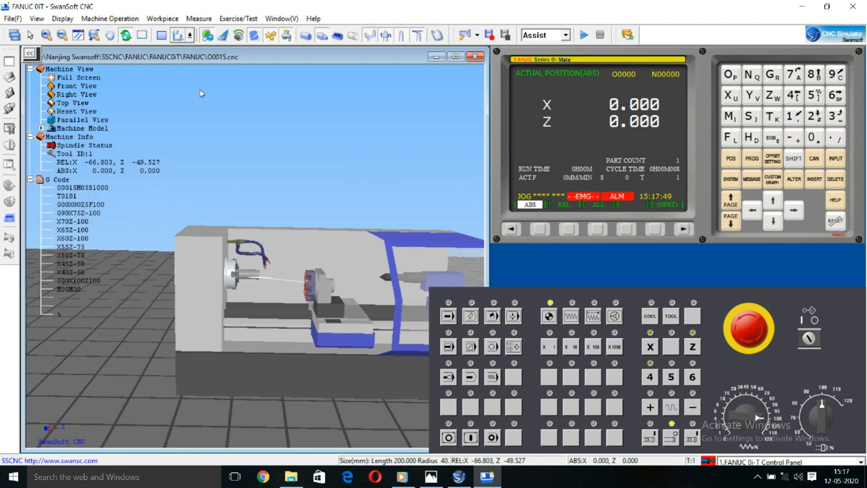
Step: Switch the machine display to the 2D view showing the chuck and the clamped workpiece
click(161, 35)
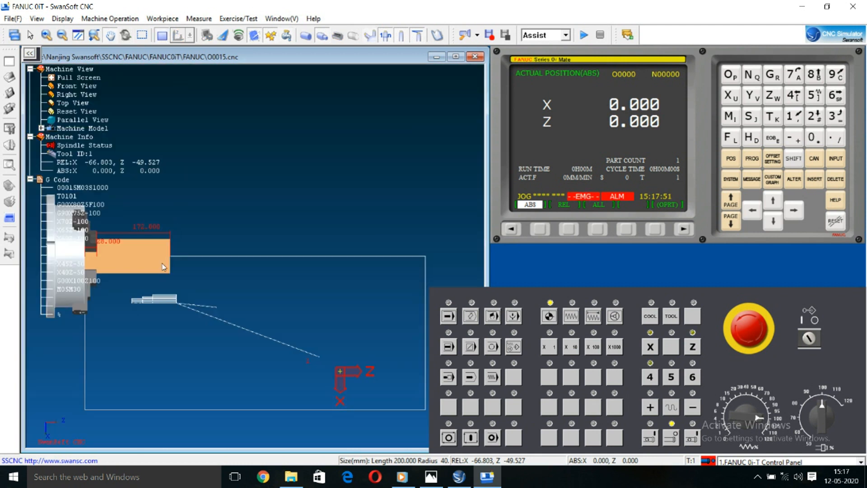
scroll(162, 264, up, 3)
scroll(254, 284, up, 2)
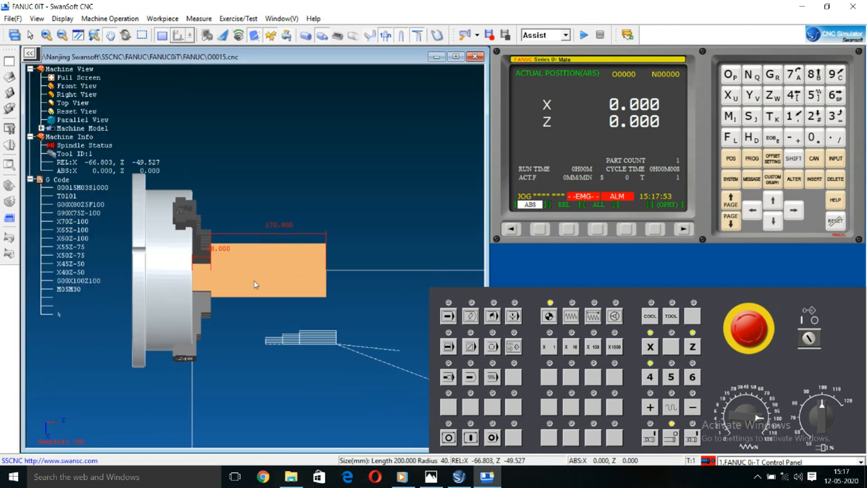
scroll(255, 285, down, 1)
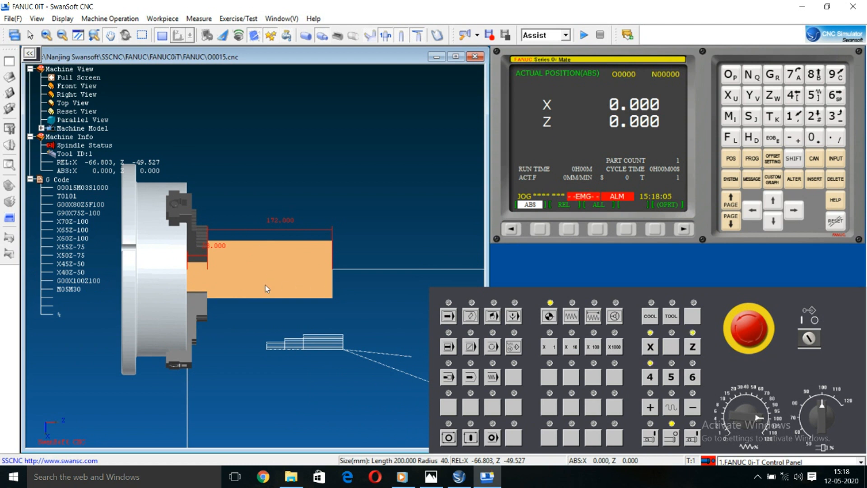
drag(255, 288, 175, 284)
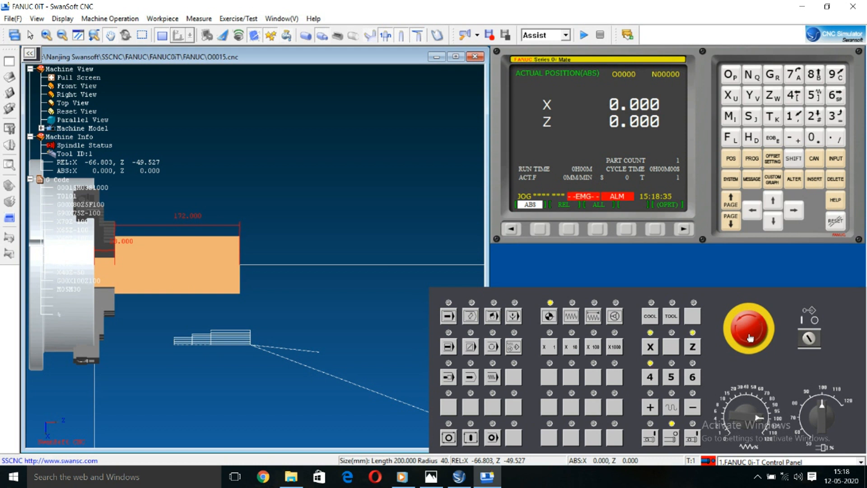
Step: Toggle the emergency stop on the machine control panel, leaving it released
click(750, 338)
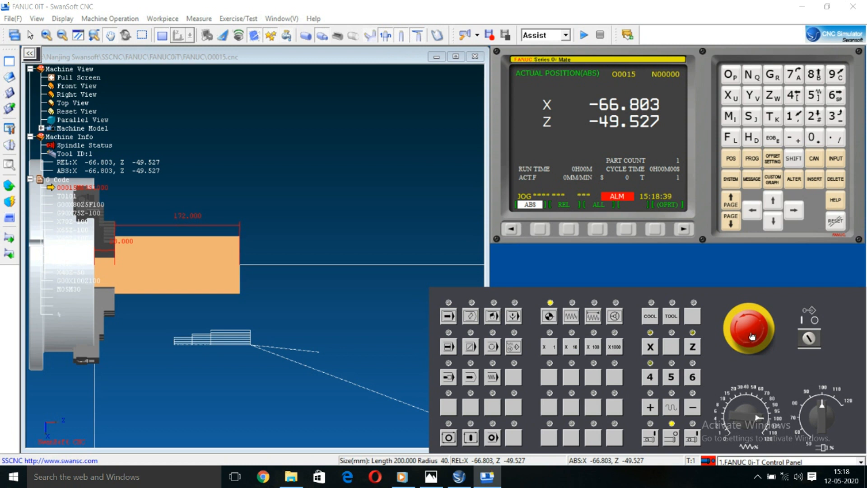
click(750, 338)
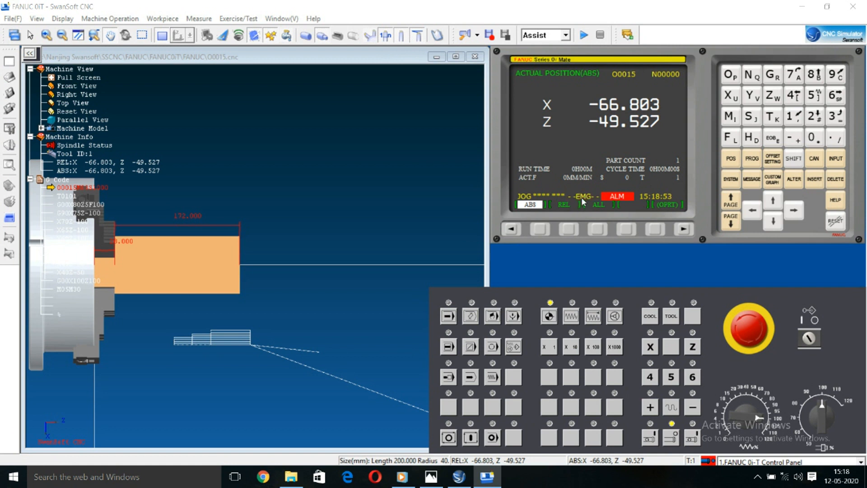
click(745, 321)
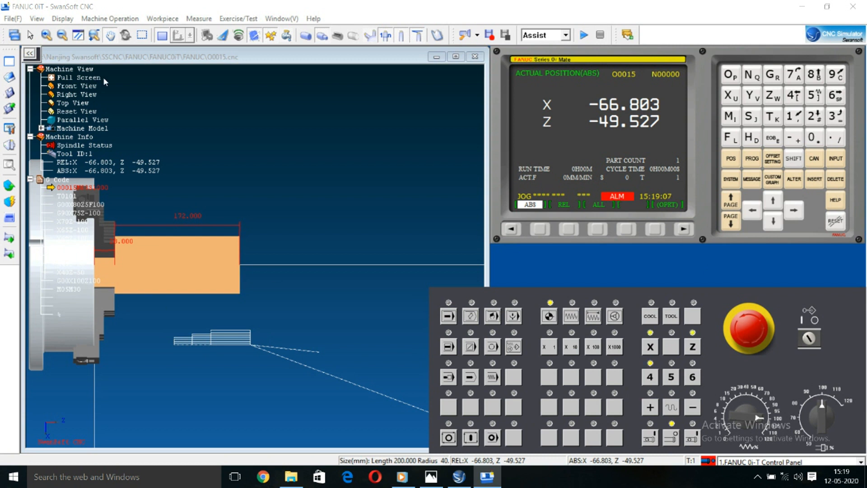
Step: Return to the 3D machine view and close the lathe's safety door
click(161, 36)
scroll(364, 294, up, 5)
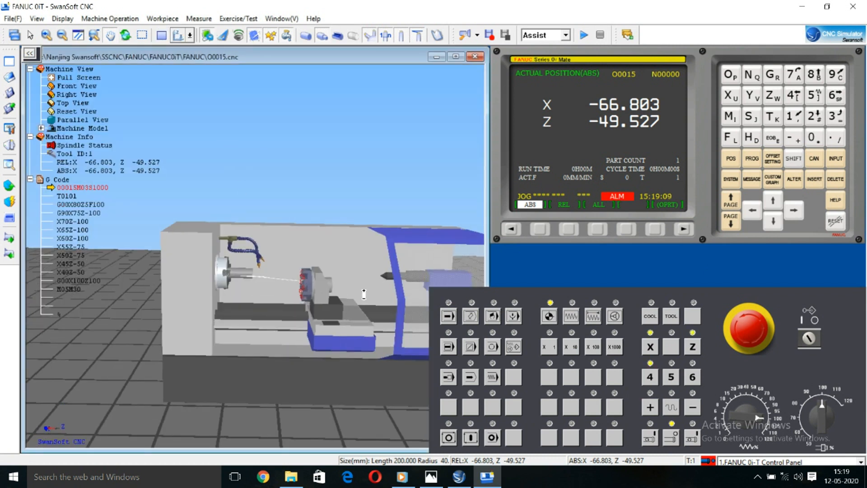
scroll(364, 294, down, 5)
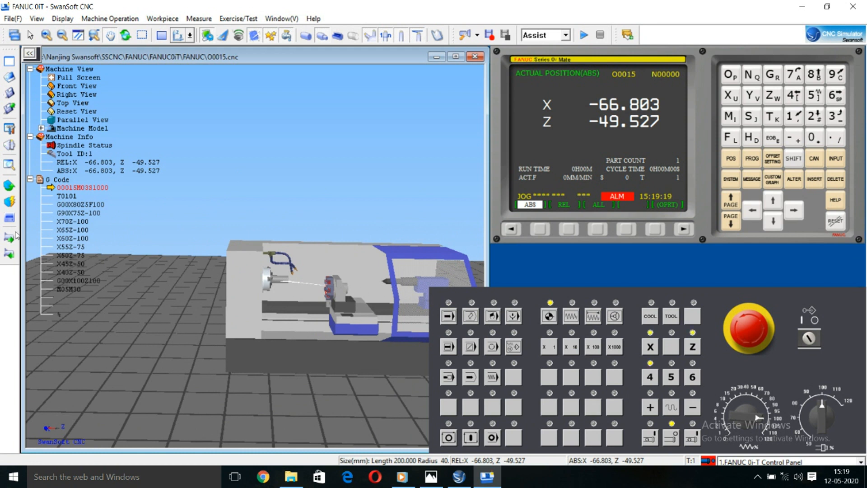
click(11, 223)
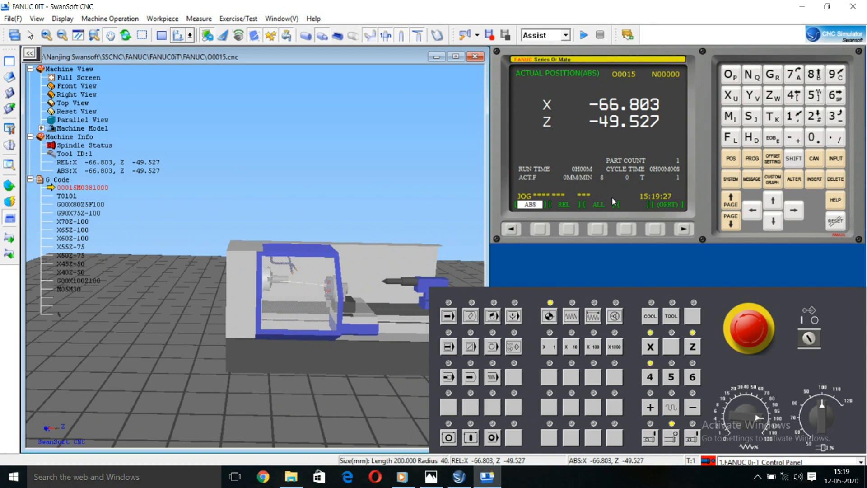
Step: Switch back to the 2D workpiece view and turn off the program protection key switch
click(162, 36)
scroll(135, 247, up, 1)
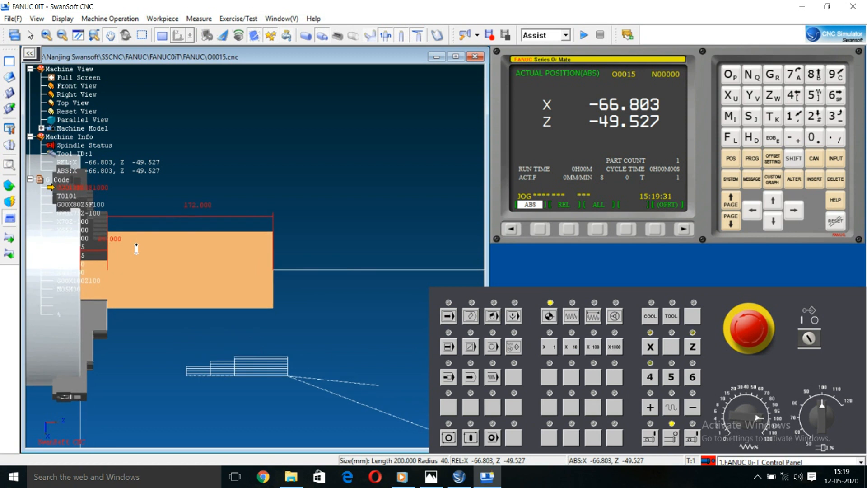
scroll(151, 247, up, 1)
drag(212, 251, 213, 253)
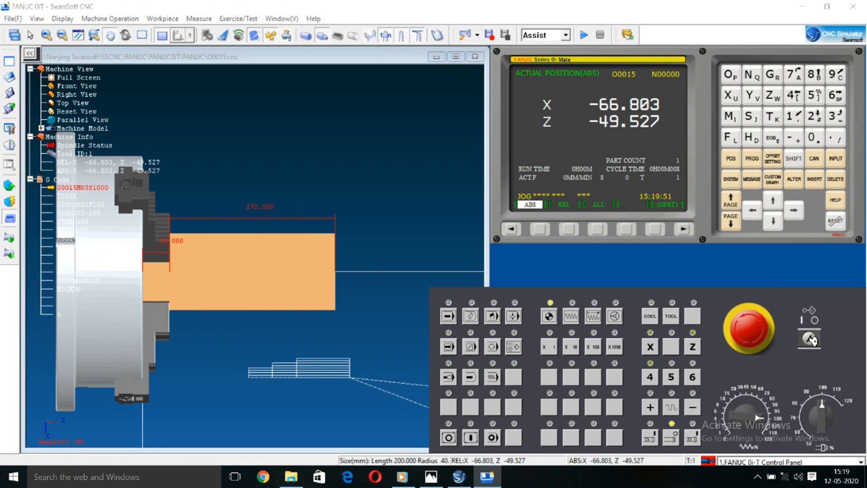
click(813, 340)
Step: Home the X axis and the Z axis to the machine reference position
click(652, 348)
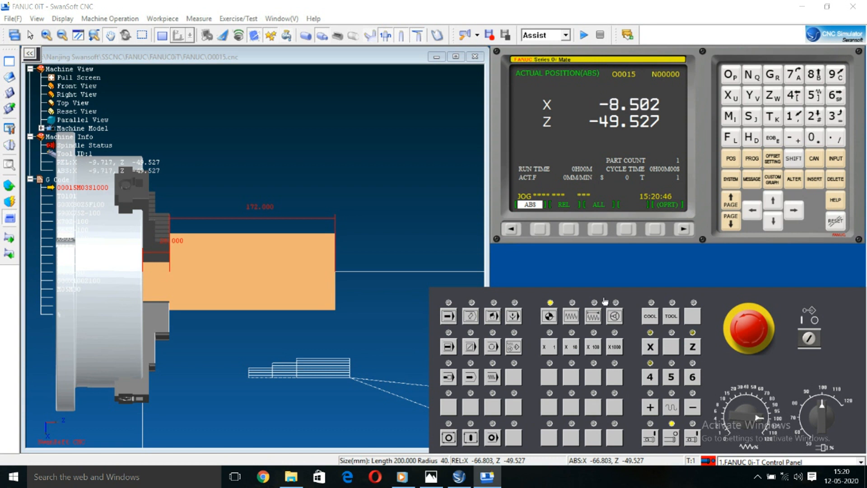
click(694, 348)
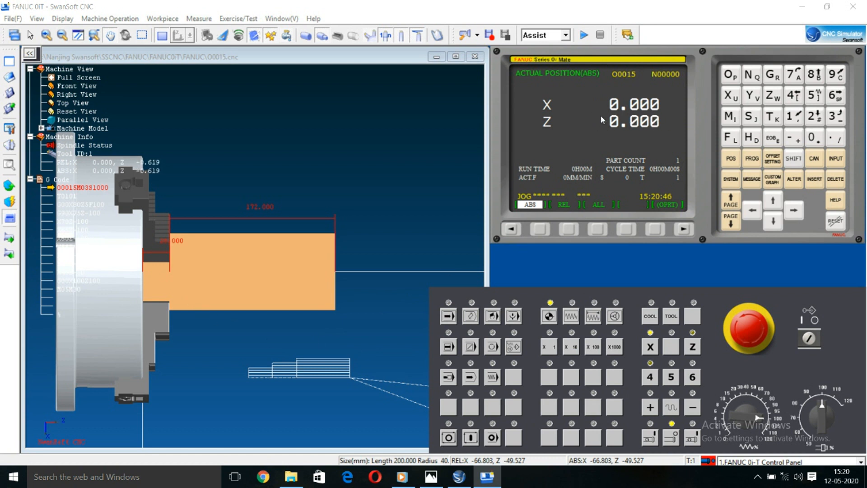
scroll(247, 285, down, 5)
drag(248, 284, 125, 217)
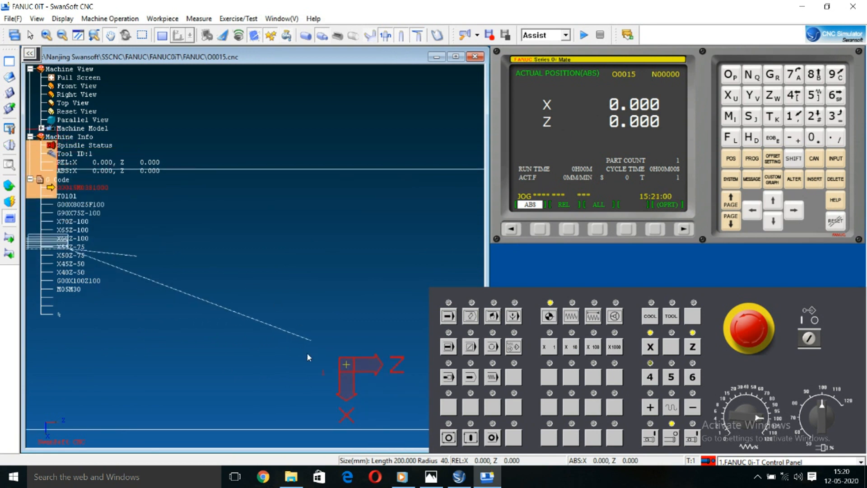
scroll(343, 370, down, 3)
drag(122, 286, 196, 312)
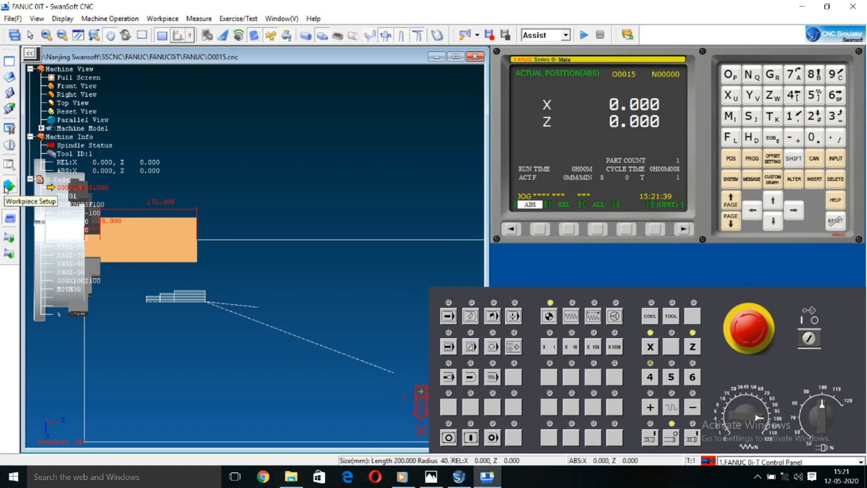
Step: Set up the stock as 08F Low carbon steel with length 200, diameter 80 and inner diameter 0, replacing the existing workpiece
click(6, 188)
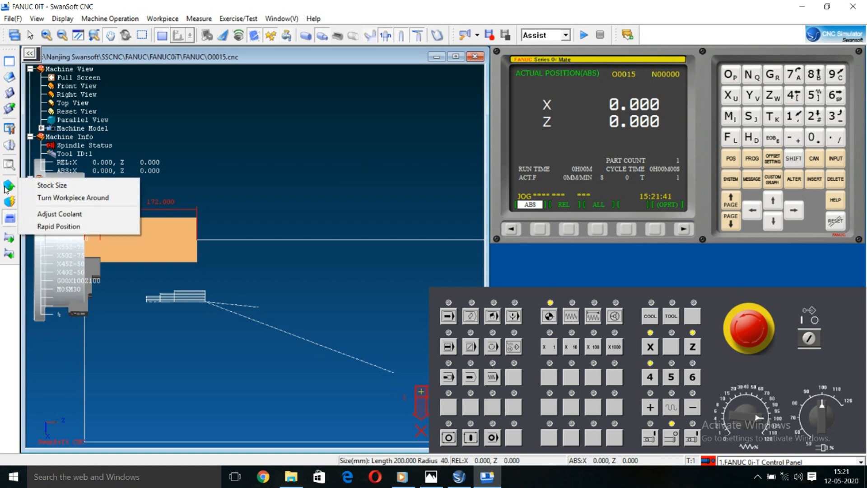
click(62, 187)
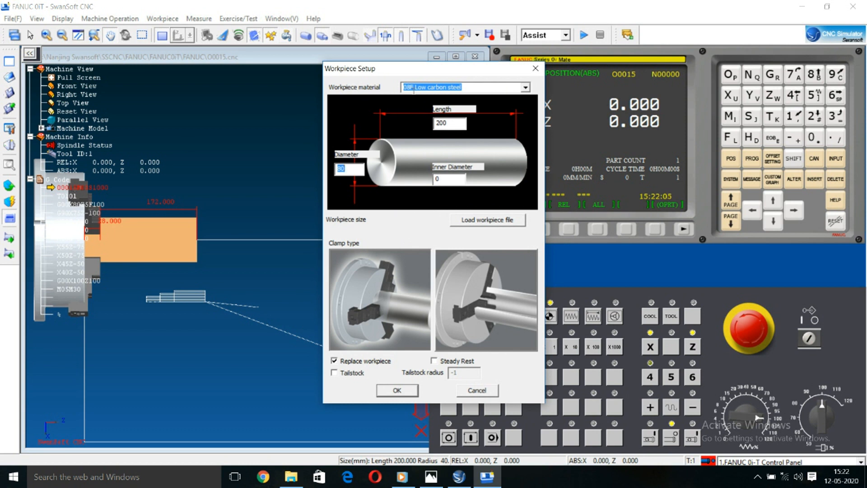
click(450, 89)
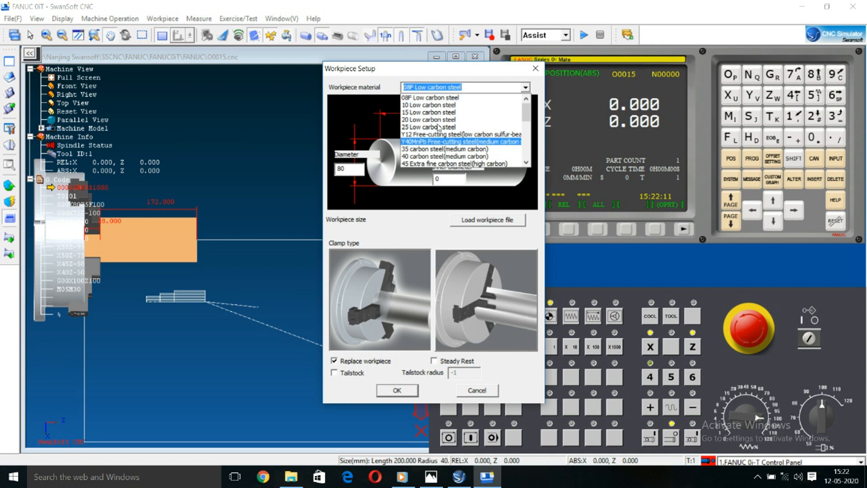
click(443, 98)
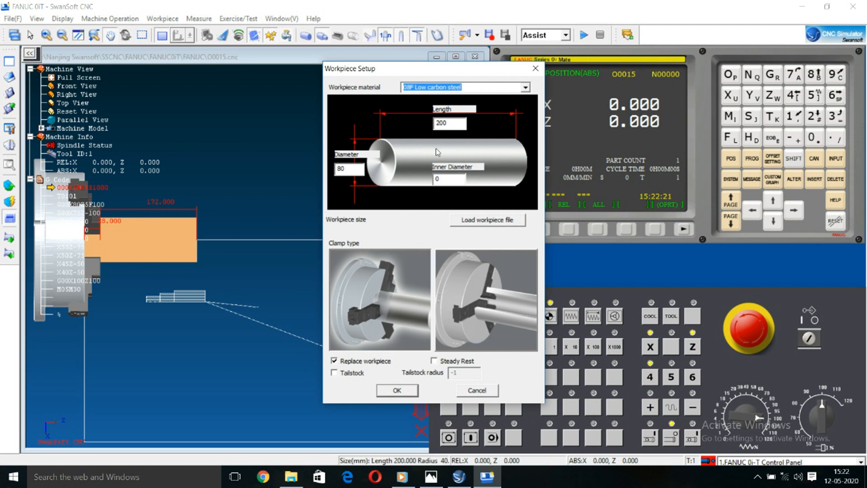
click(445, 125)
drag(445, 125, 428, 128)
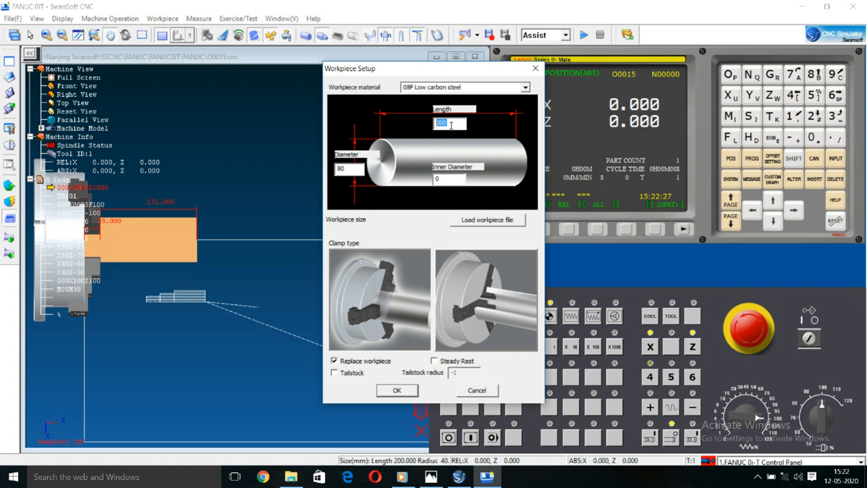
drag(343, 168, 333, 176)
click(351, 173)
click(398, 391)
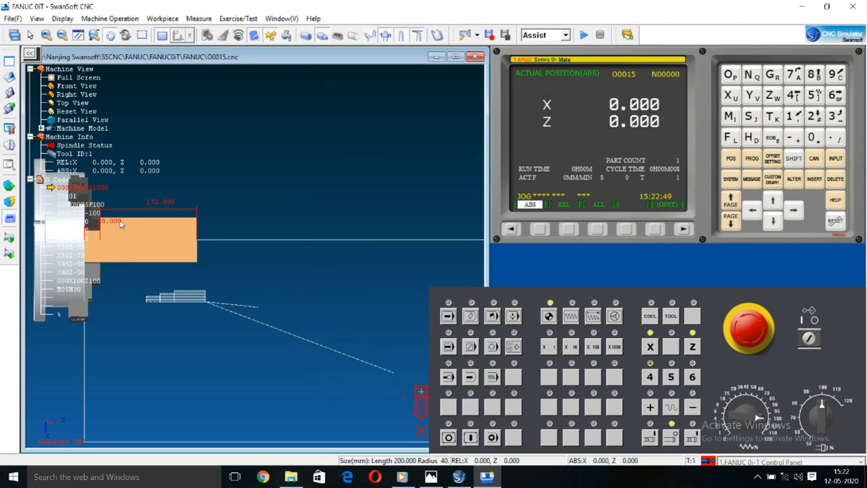
Step: Open the tool magazine management for the lathe
scroll(100, 230, up, 5)
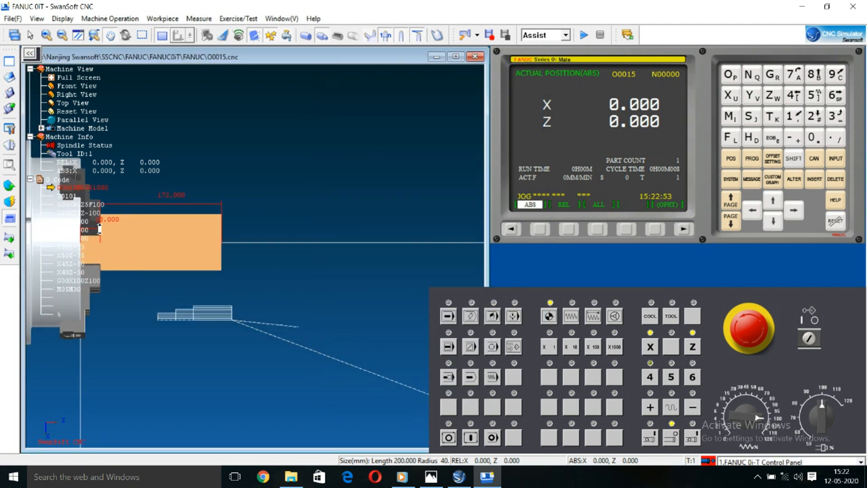
drag(112, 249, 272, 277)
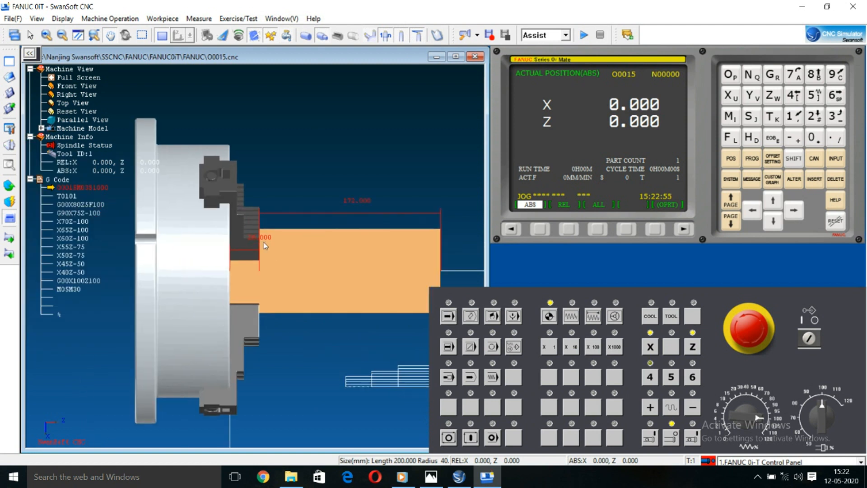
scroll(266, 259, up, 2)
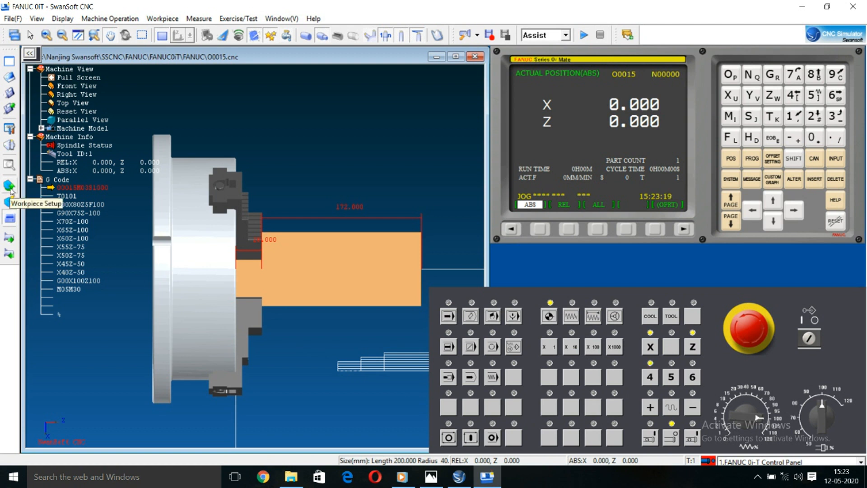
click(9, 145)
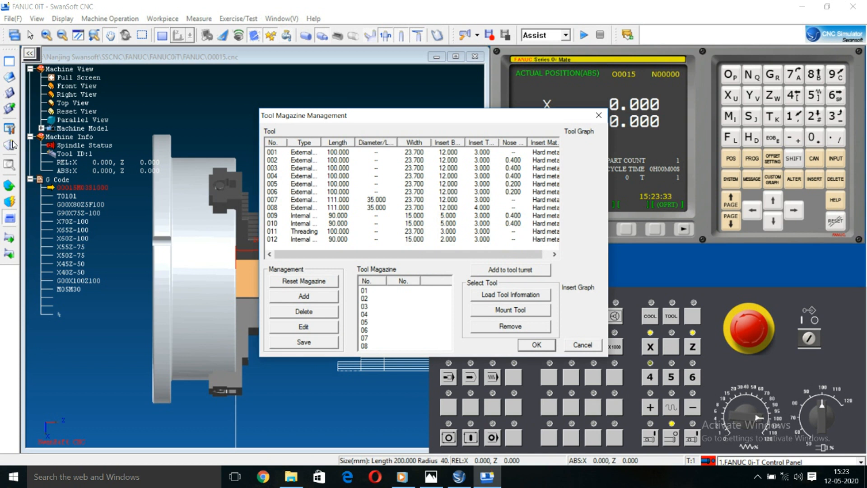
click(145, 239)
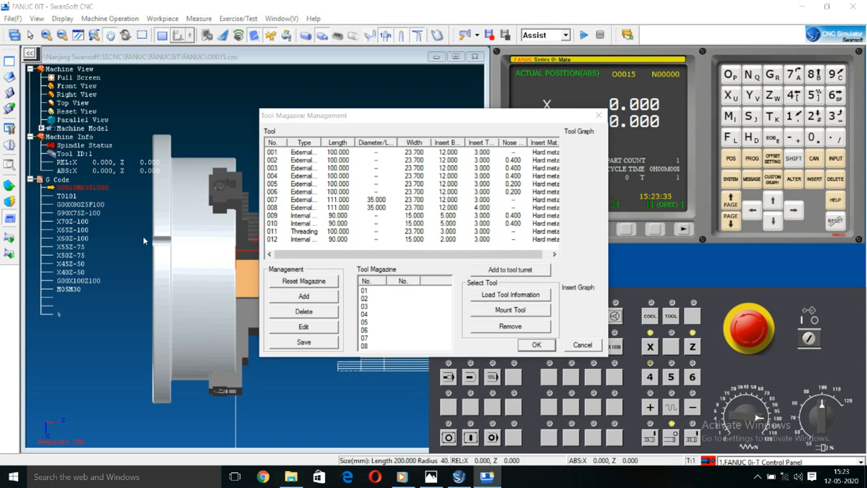
click(294, 152)
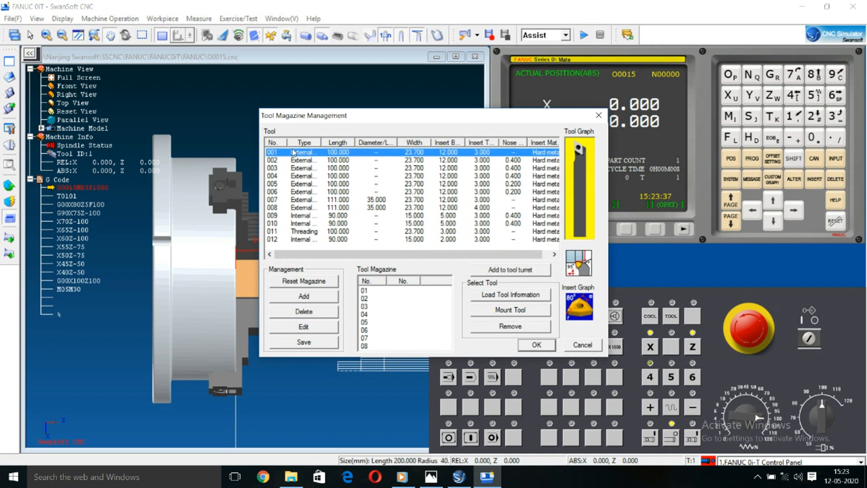
click(214, 255)
click(514, 273)
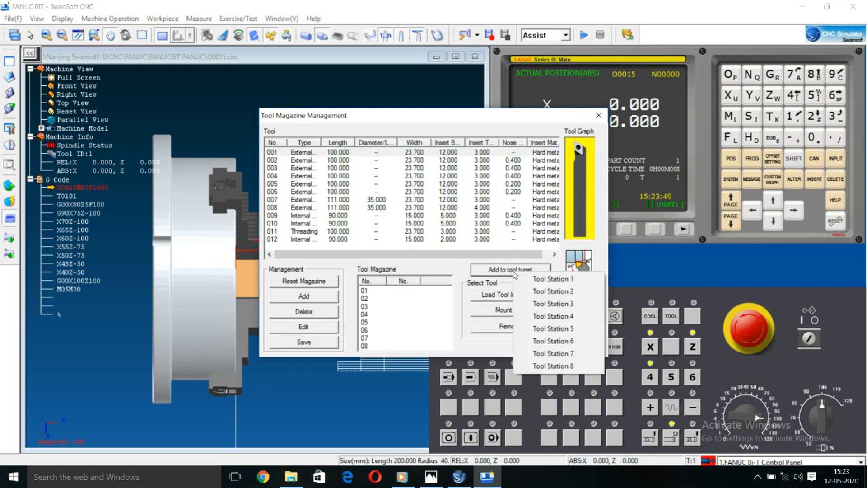
click(430, 339)
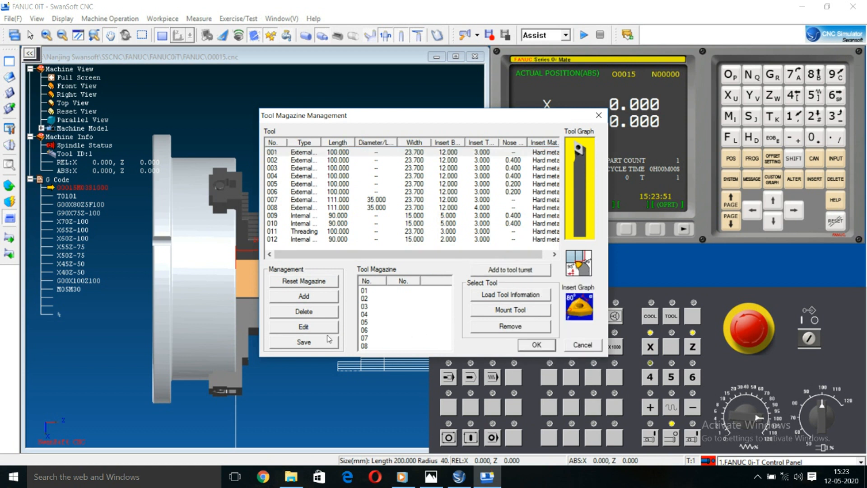
Step: Add tool 13 to the tool list as a right-hand external turning tool with an 80° WNMG insert
click(315, 300)
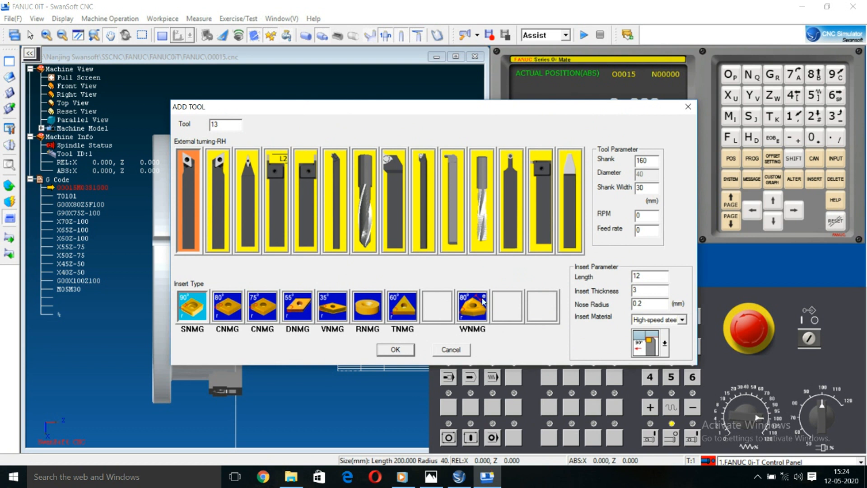
click(475, 318)
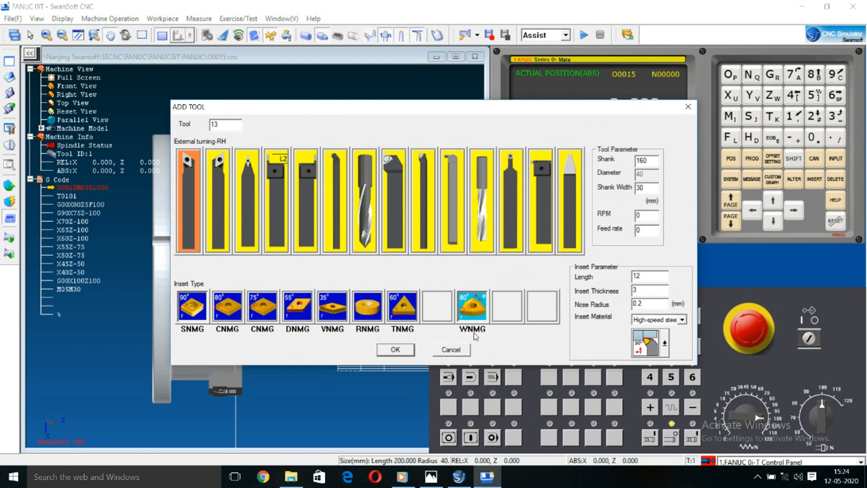
click(397, 350)
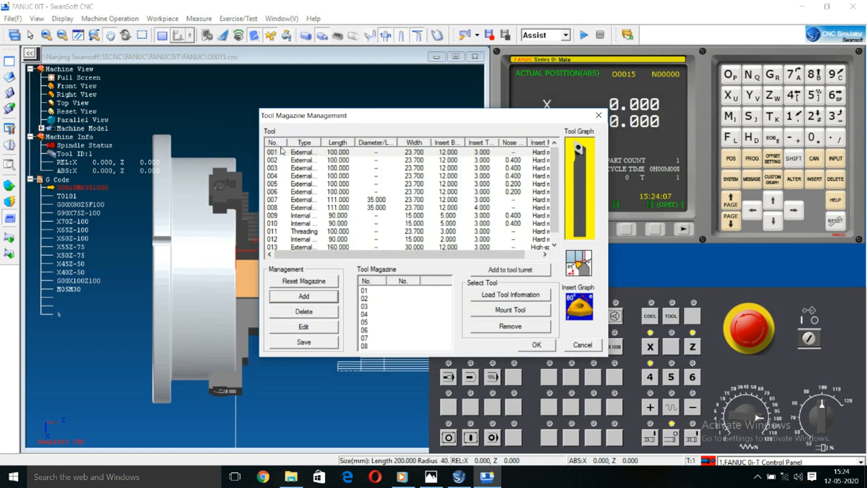
Step: Assign external turning tool 001 to tool station 1 of the turret and mount it
click(285, 155)
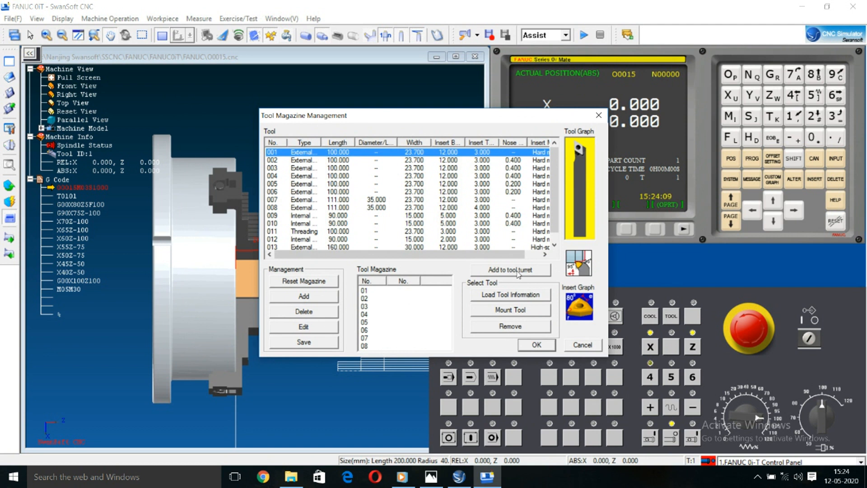
click(518, 270)
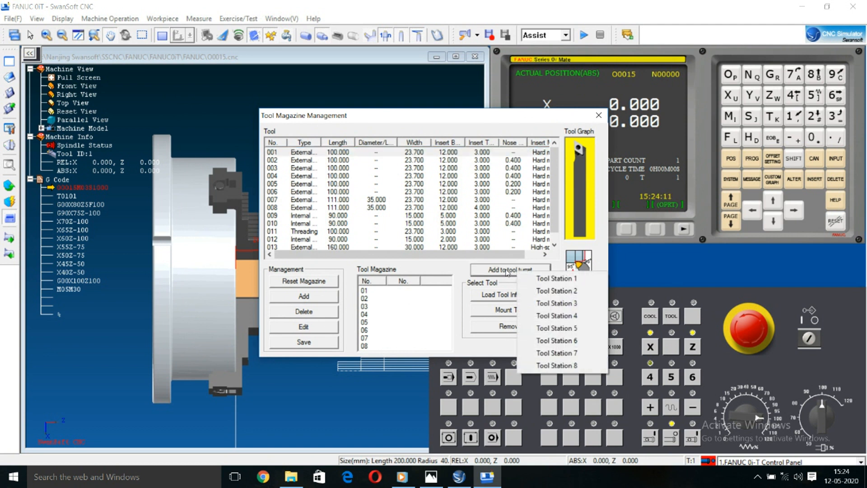
click(542, 279)
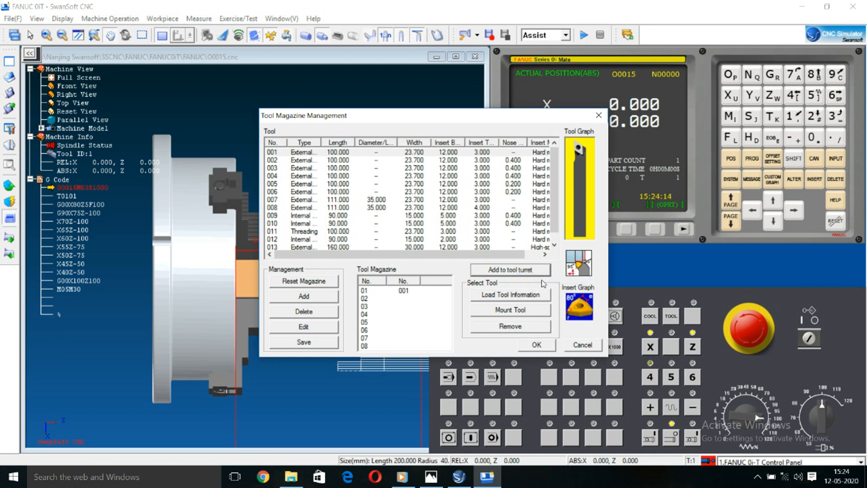
click(405, 292)
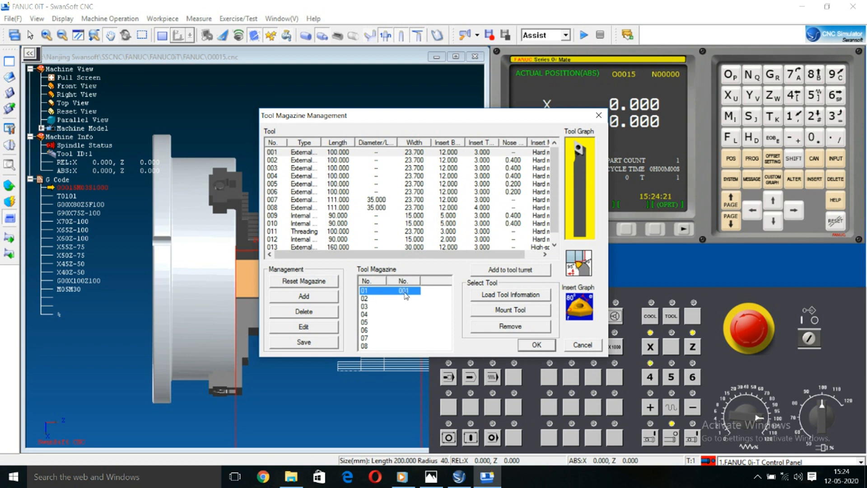
click(511, 312)
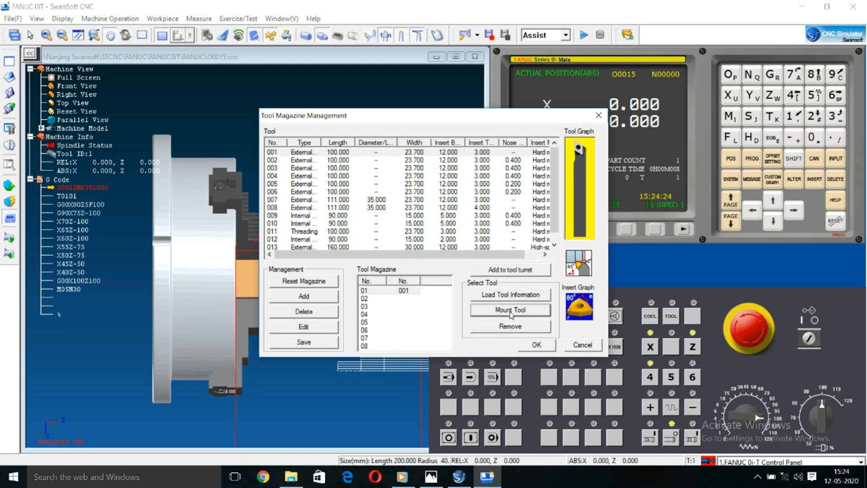
click(538, 345)
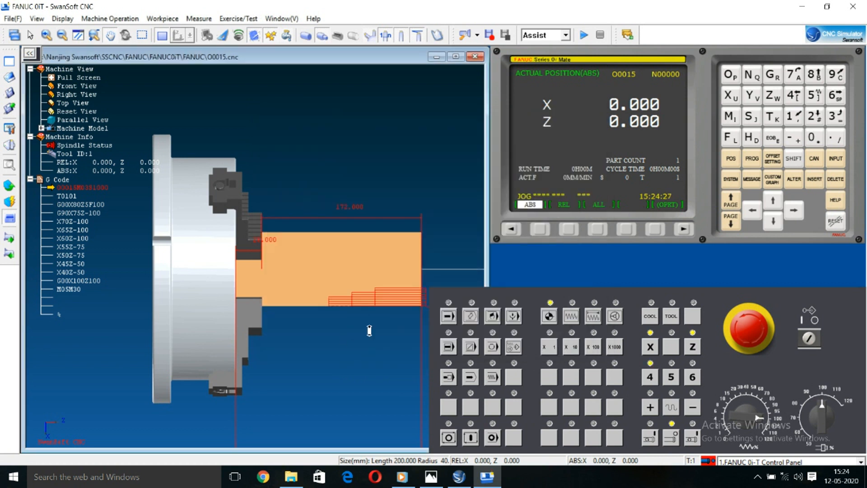
Step: Show the current program on the control display, and bring up the tool wear offset page
scroll(368, 331, down, 3)
drag(354, 314, 205, 254)
scroll(308, 310, down, 7)
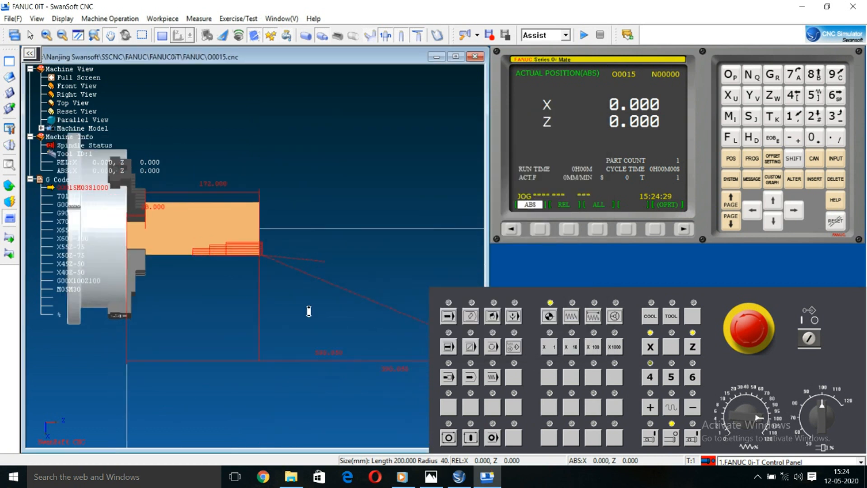
scroll(366, 337, up, 6)
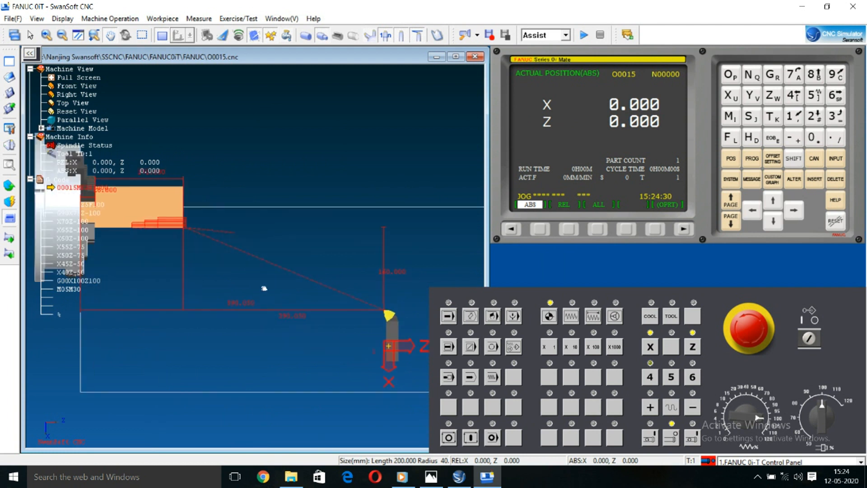
scroll(362, 278, down, 4)
drag(402, 350, 412, 365)
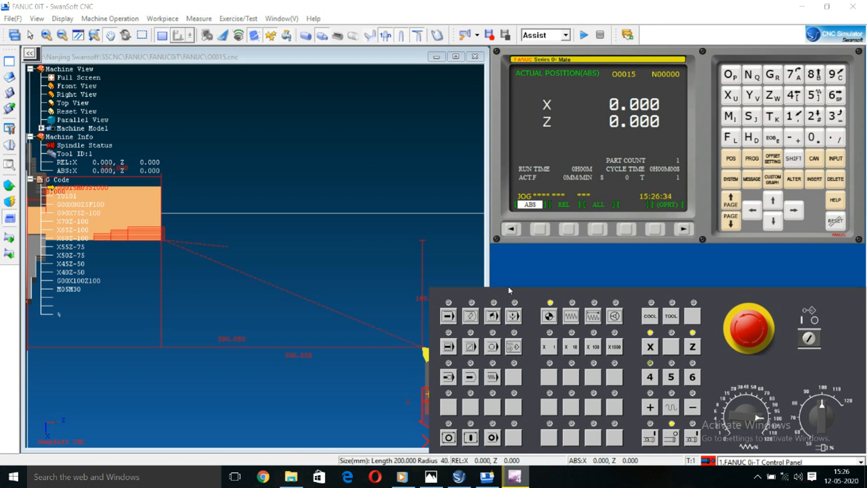
click(756, 159)
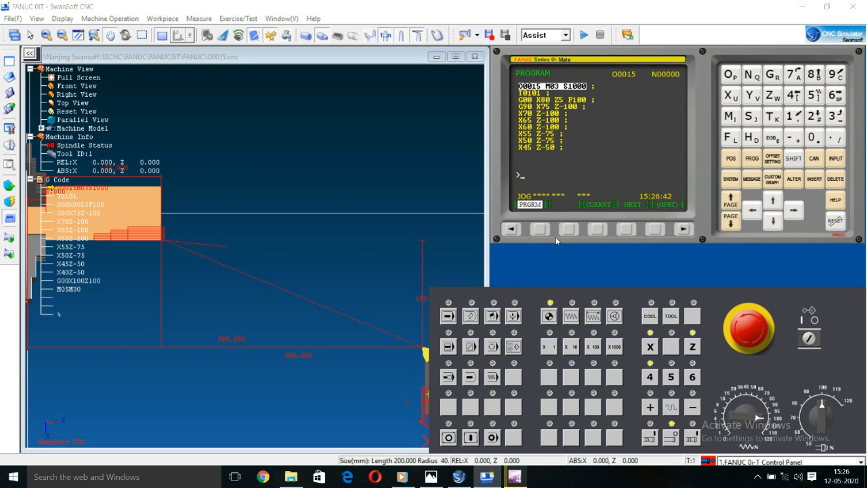
click(773, 159)
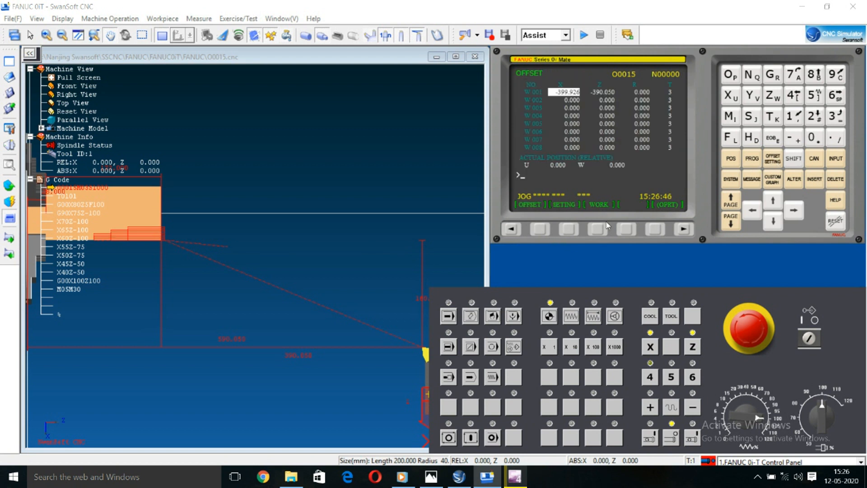
click(541, 229)
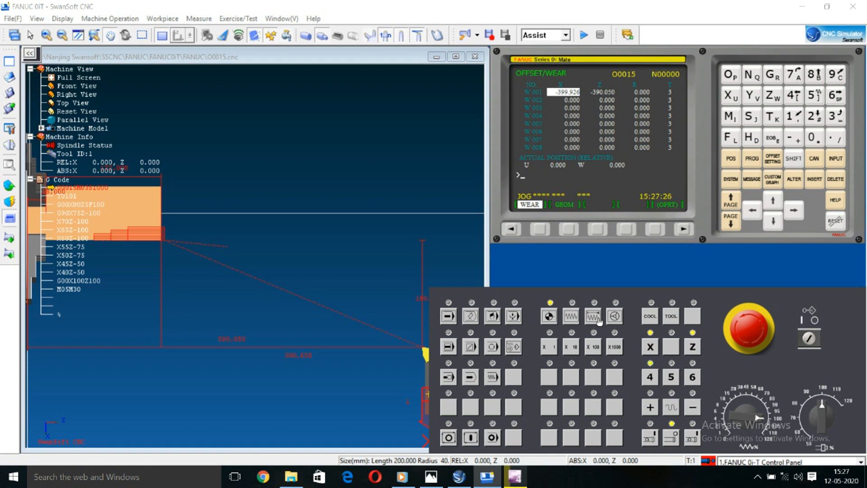
Step: Switch to JOG mode and jog the Z axis out to Z 1.529 and back to about Z 0
click(572, 317)
click(651, 347)
click(695, 348)
click(659, 354)
click(694, 348)
click(651, 408)
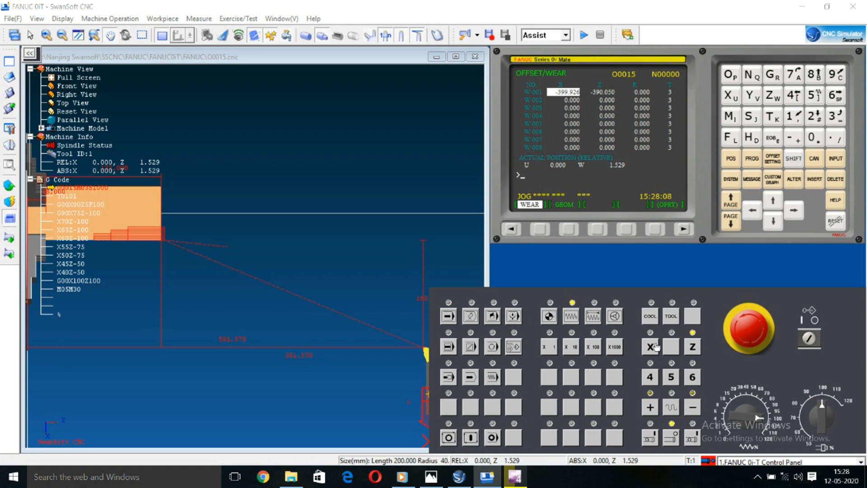
click(692, 407)
Step: Jog the tool close to the stock at X -306.712 and Z -398.999, enabling rapid traverse for the longer moves
click(654, 352)
click(698, 407)
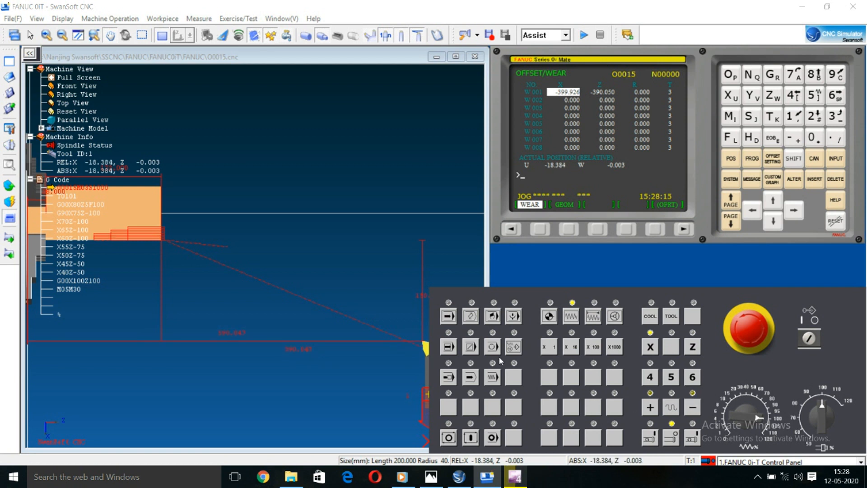
drag(398, 330, 323, 327)
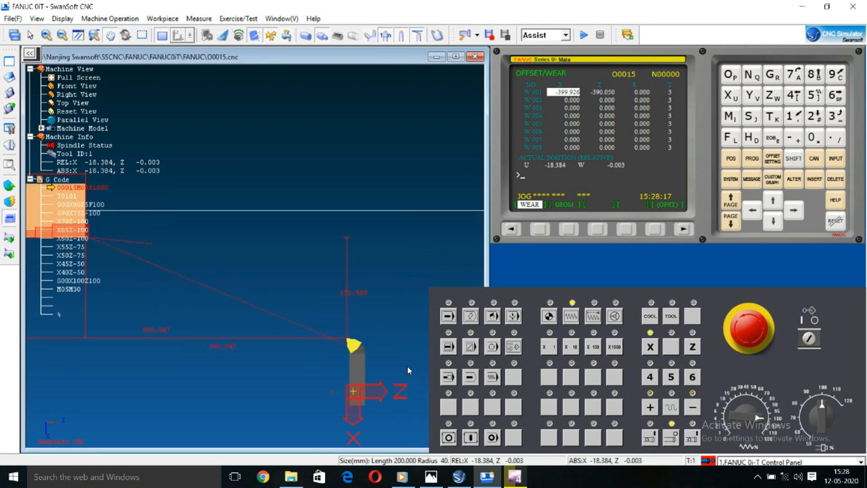
click(691, 406)
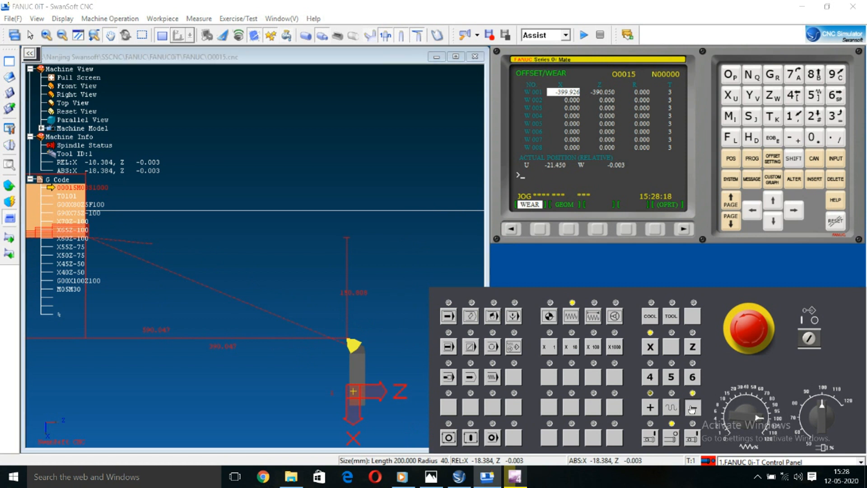
click(672, 408)
click(692, 407)
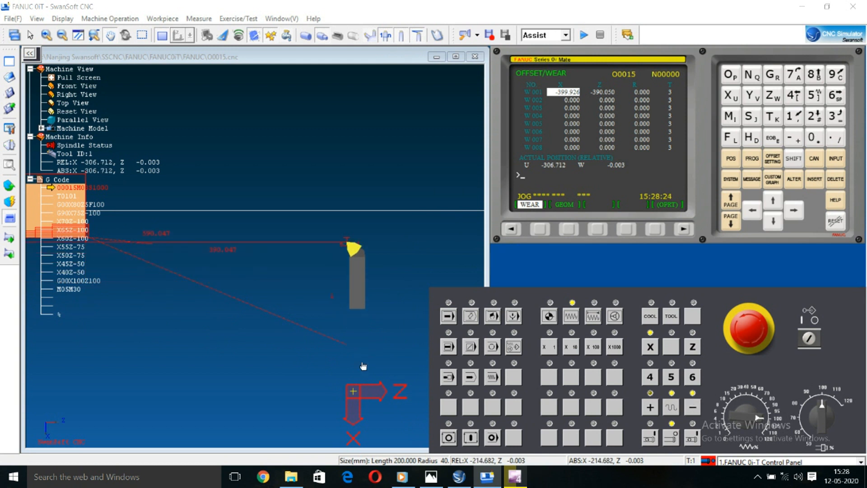
click(693, 347)
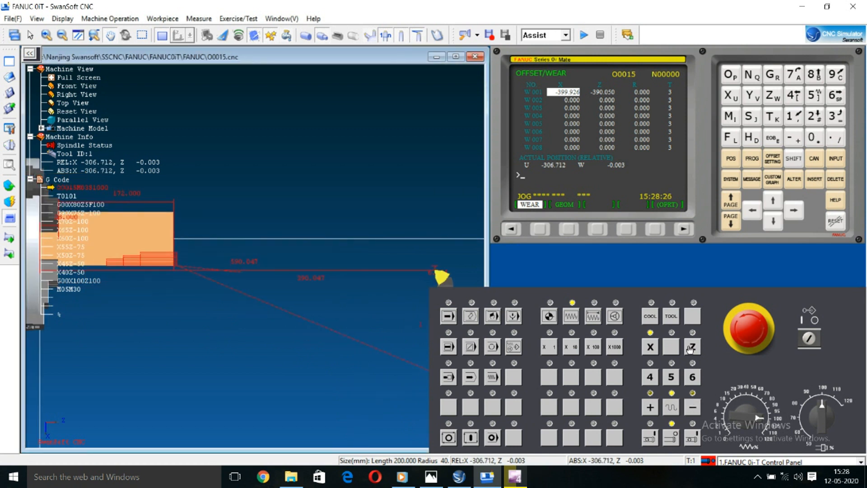
click(693, 407)
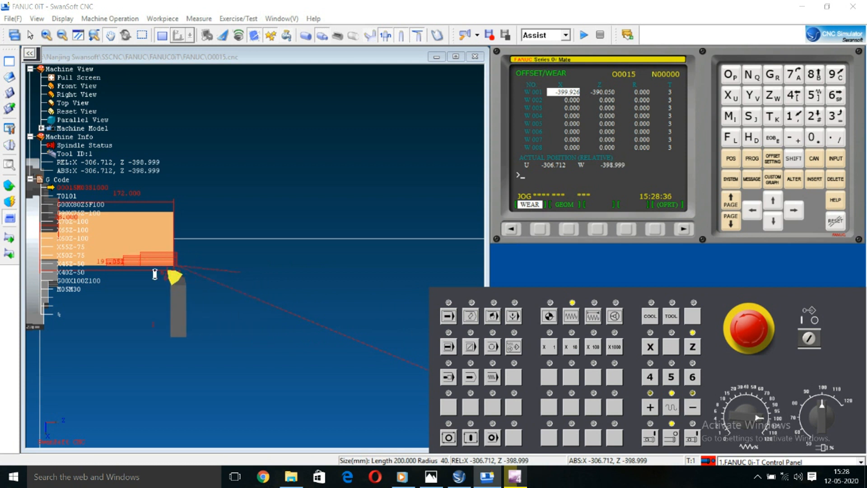
Step: Try to jog the X axis further in the negative direction toward the stock in rapid traverse
scroll(153, 275, up, 3)
drag(197, 279, 245, 293)
scroll(243, 292, up, 1)
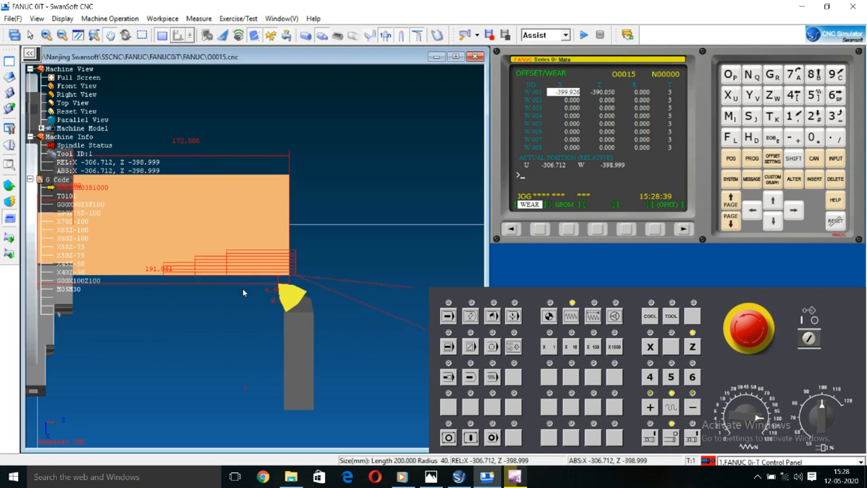
click(651, 347)
click(692, 408)
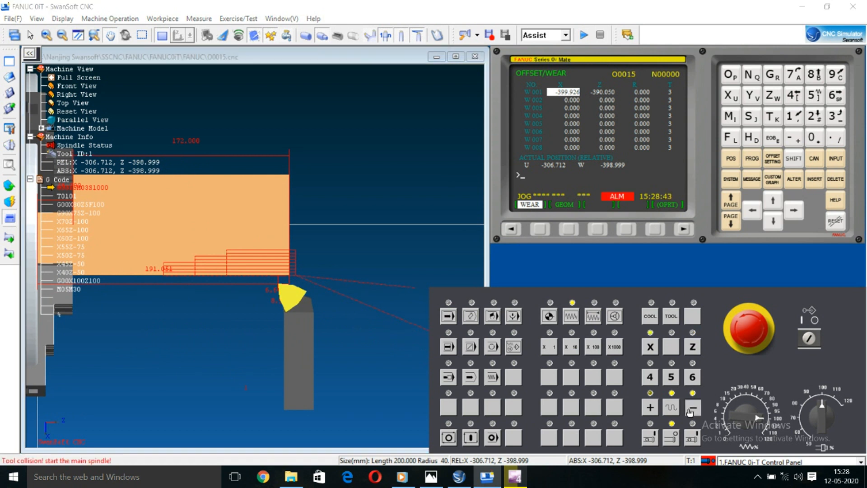
Step: Switch the machine to incremental mode with the X1 feed step
scroll(301, 297, up, 4)
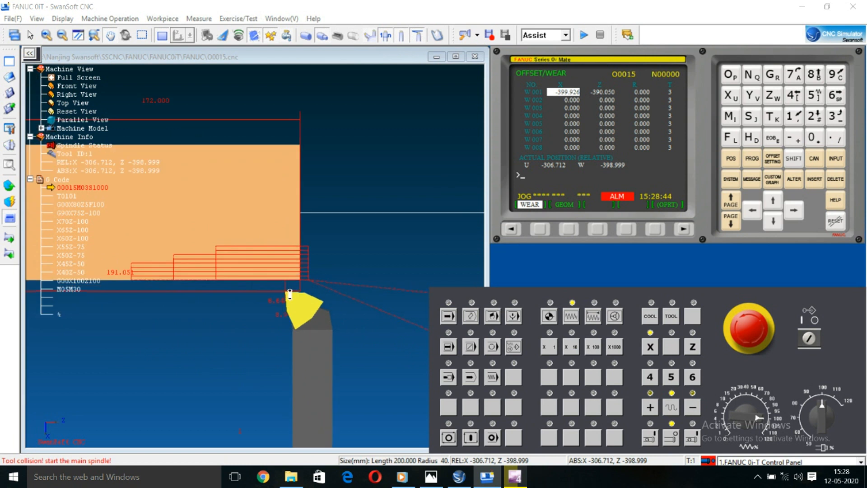
scroll(300, 295, up, 1)
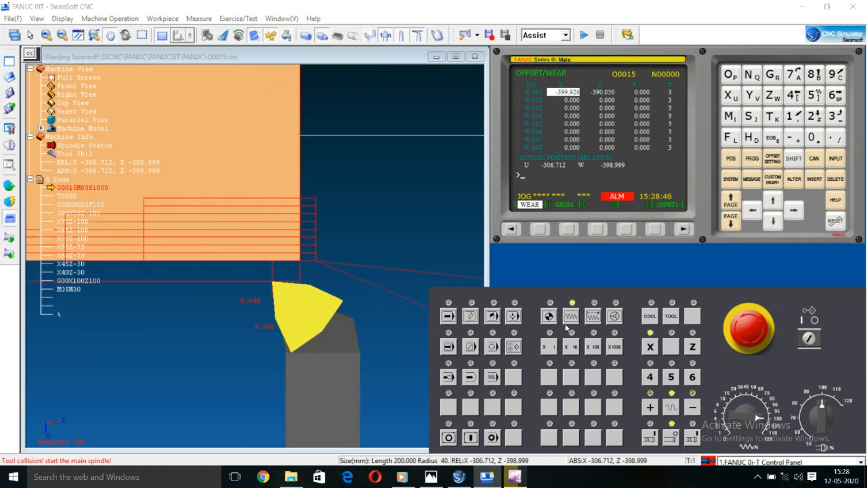
click(593, 317)
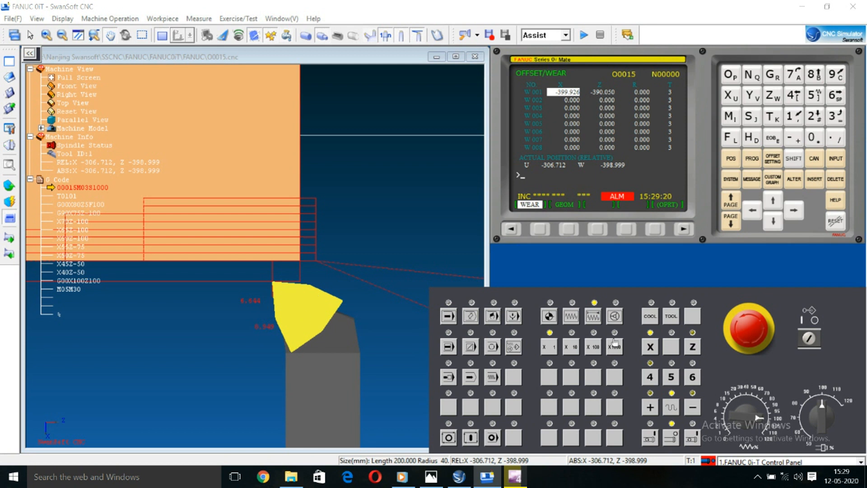
Step: Move the X axis toward the stock's outer diameter in incremental mode with the X1000 step, to X -319.712
click(572, 316)
click(694, 407)
click(595, 319)
click(694, 408)
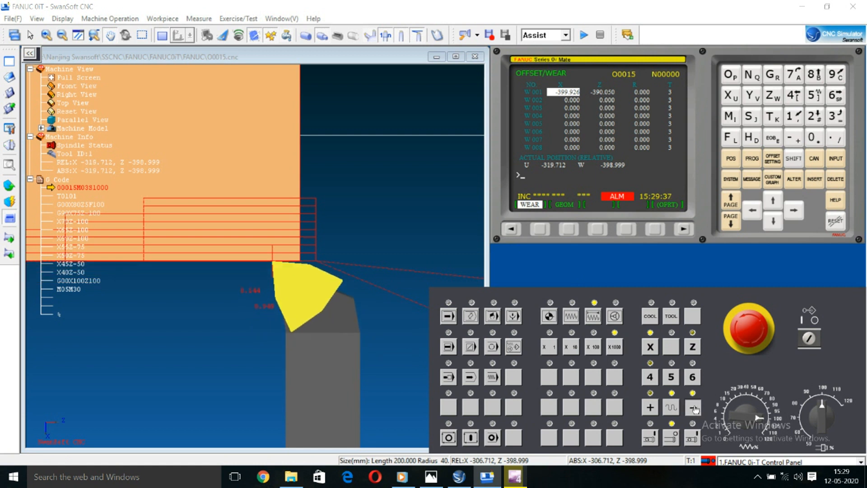
scroll(265, 281, up, 10)
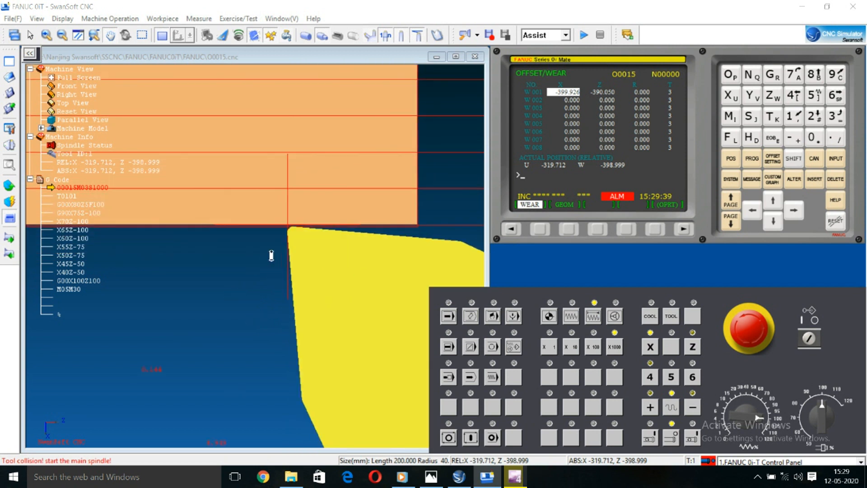
scroll(312, 227, up, 1)
click(689, 409)
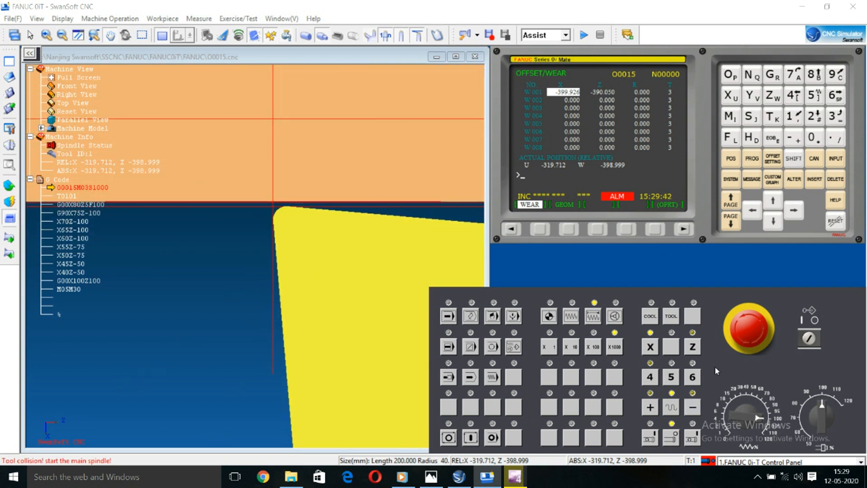
Step: Bring the tool tip to the stock's outer surface at X -319.983 using the X100, X10 and X1 incremental steps
click(601, 348)
click(697, 410)
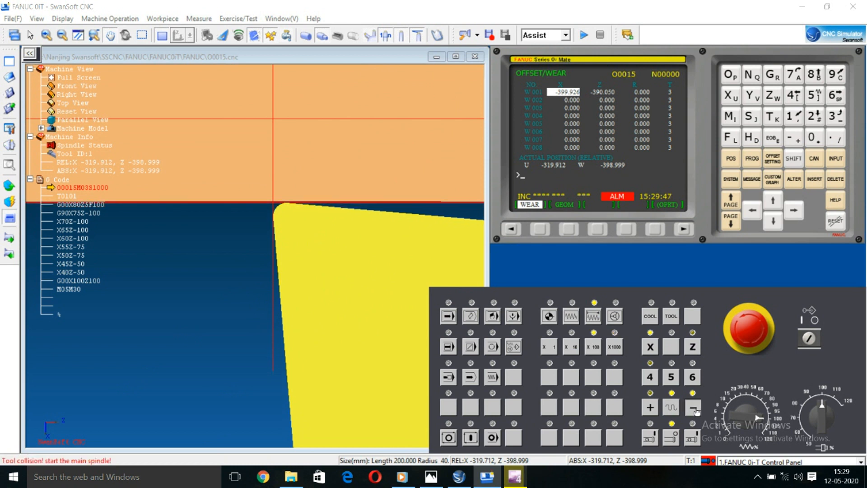
click(571, 347)
click(695, 409)
click(696, 412)
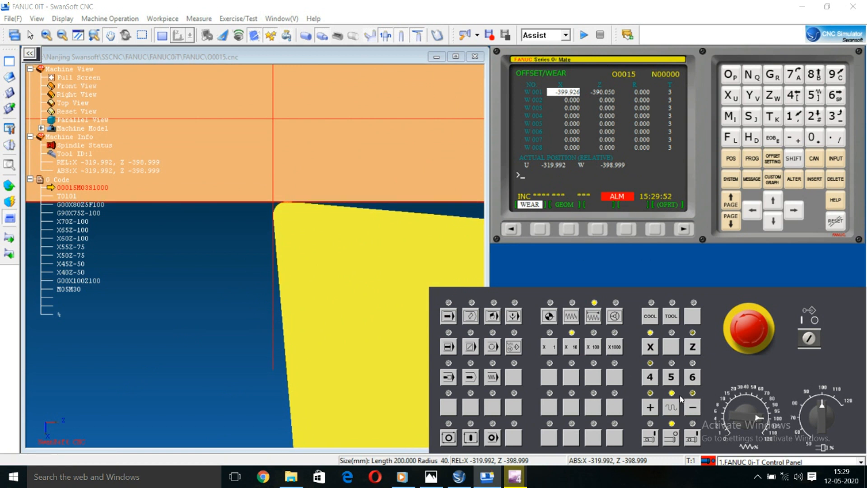
click(693, 407)
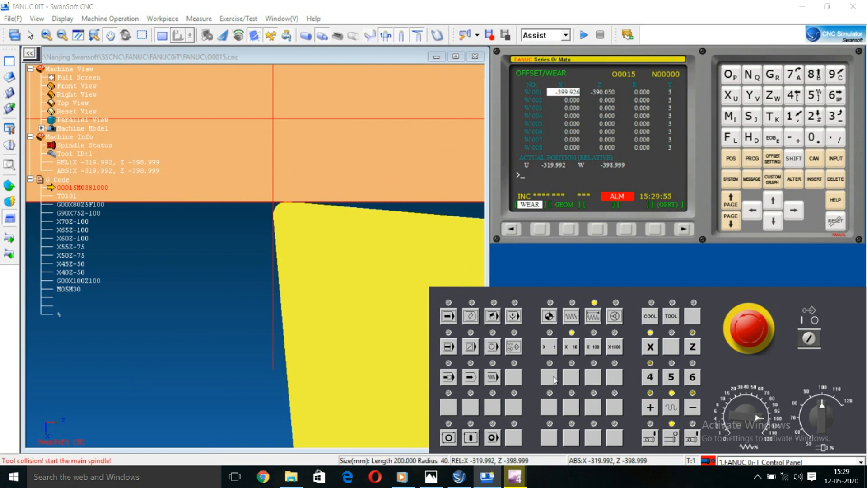
click(553, 349)
click(695, 409)
click(695, 409)
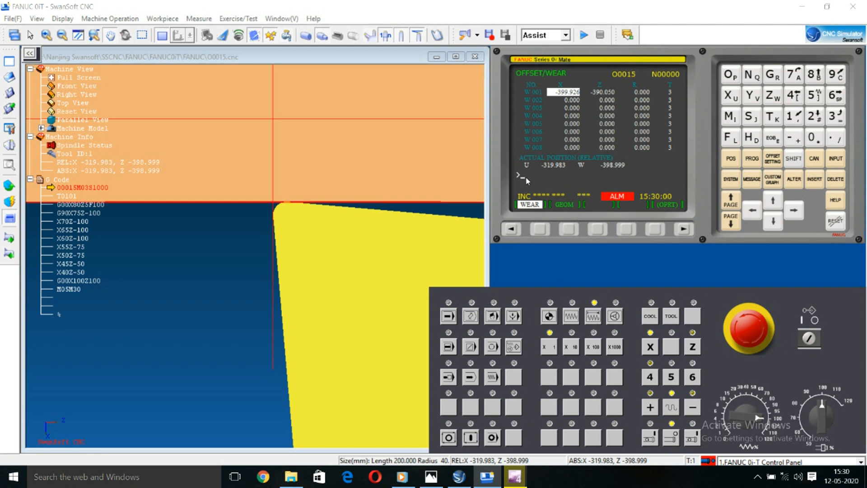
Step: Measure the X offset of W 001 with the stock diameter entered as X80
text(X)
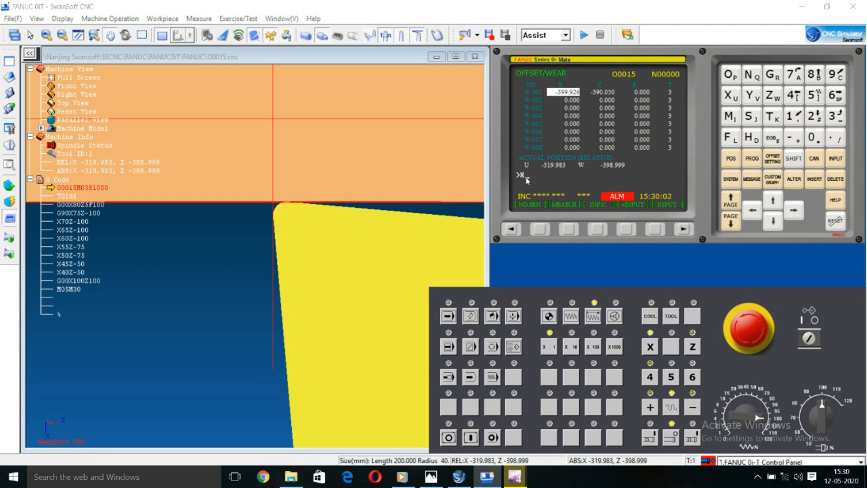
text(80)
click(569, 229)
scroll(304, 184, down, 3)
drag(321, 189, 98, 179)
drag(230, 235, 277, 265)
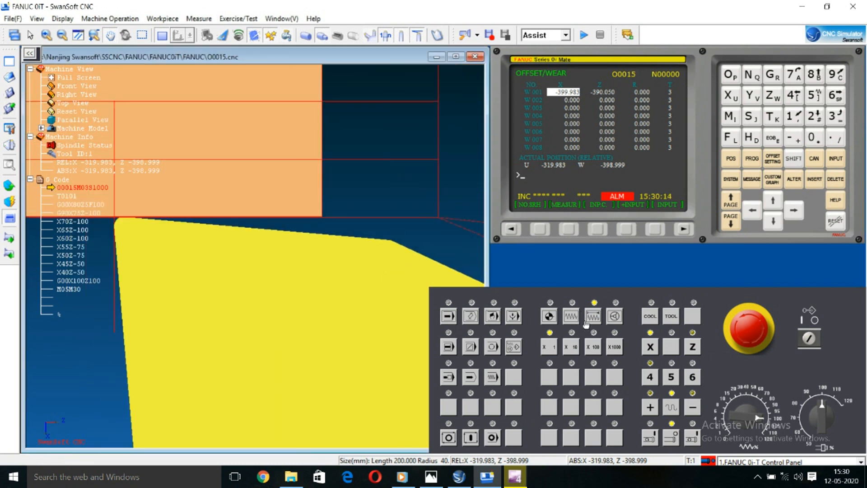
Step: In JOG mode, retract the tool from the stock to X -289.079 and Z -368.084
click(572, 316)
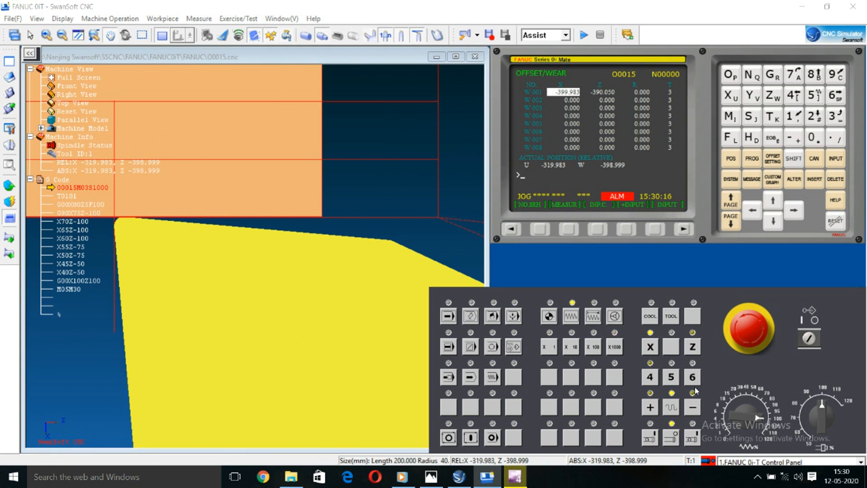
click(652, 408)
click(657, 409)
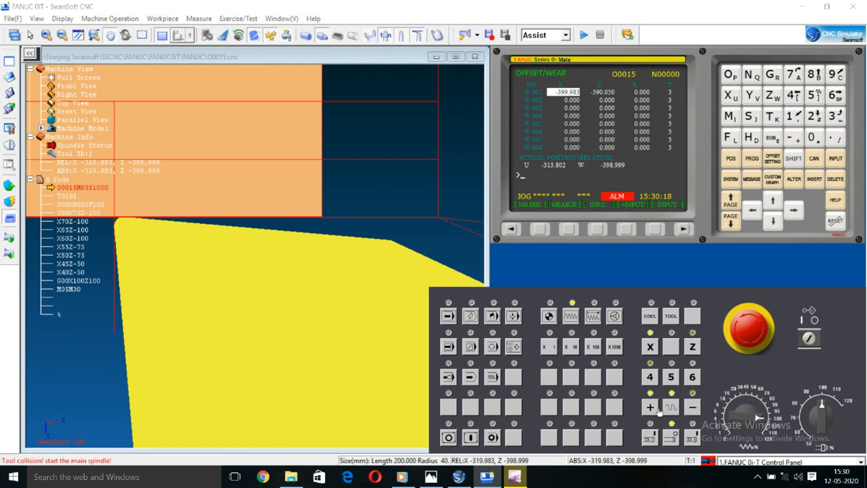
scroll(302, 284, down, 1)
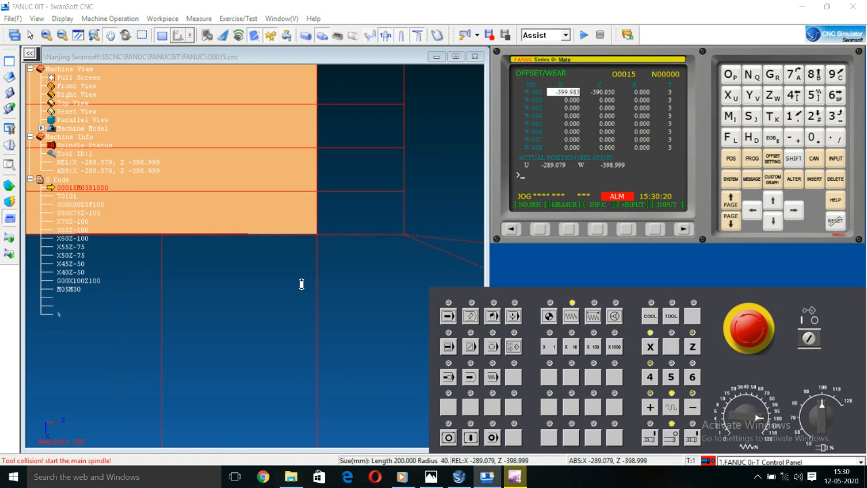
scroll(301, 284, down, 1)
click(693, 347)
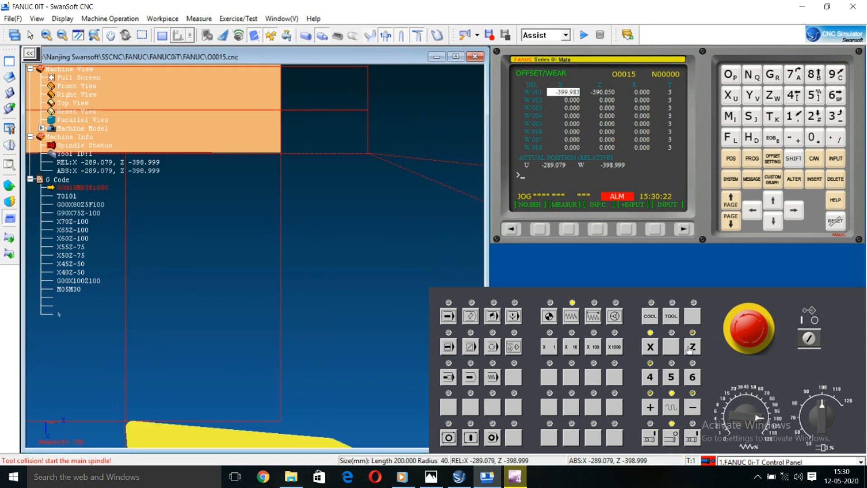
click(651, 408)
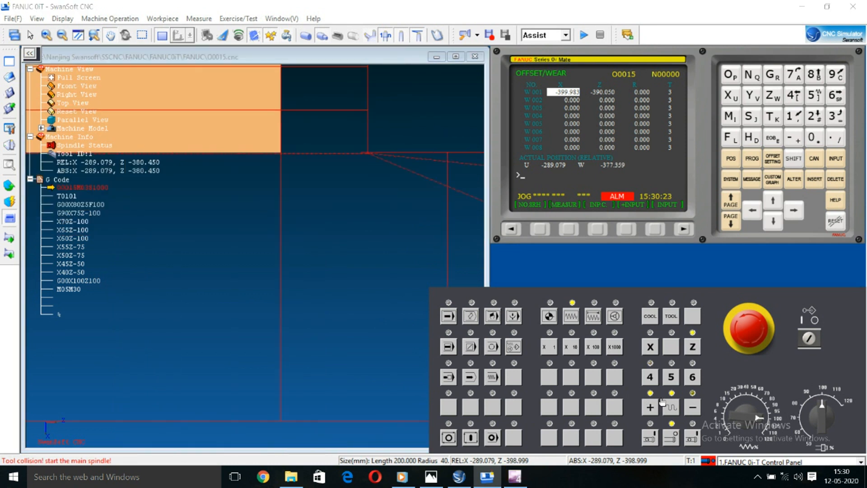
Step: Jog the X axis back and forth to place the tool in front of the stock's end face at X -350.897
click(651, 346)
click(692, 408)
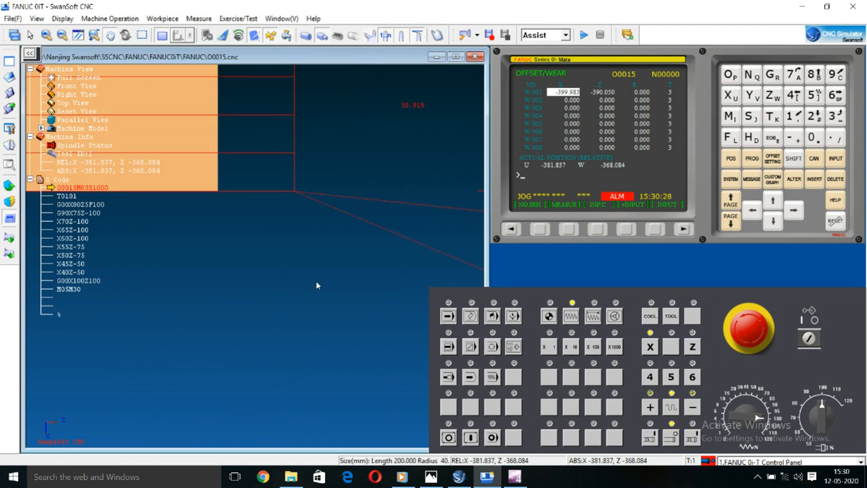
scroll(317, 283, down, 2)
drag(330, 278, 282, 270)
scroll(280, 268, down, 2)
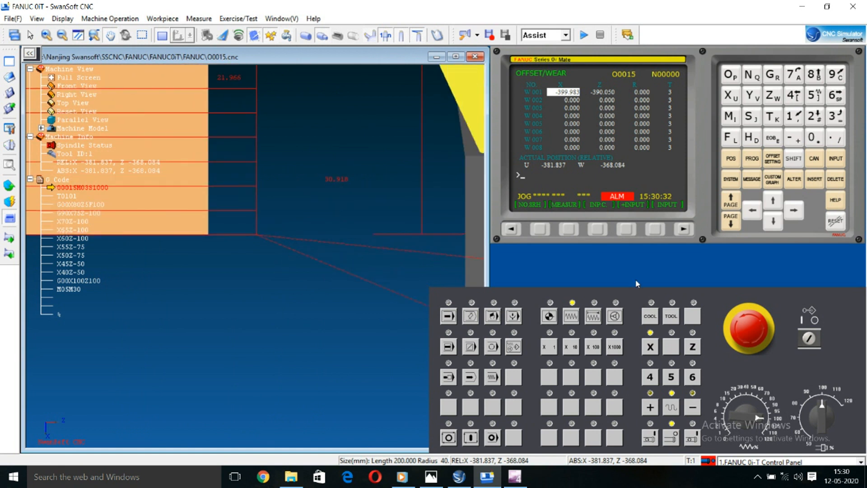
click(656, 409)
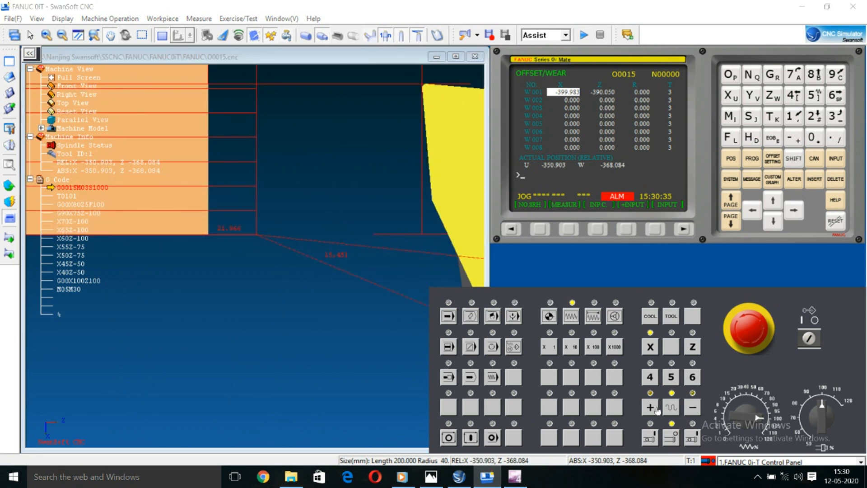
click(690, 409)
click(649, 408)
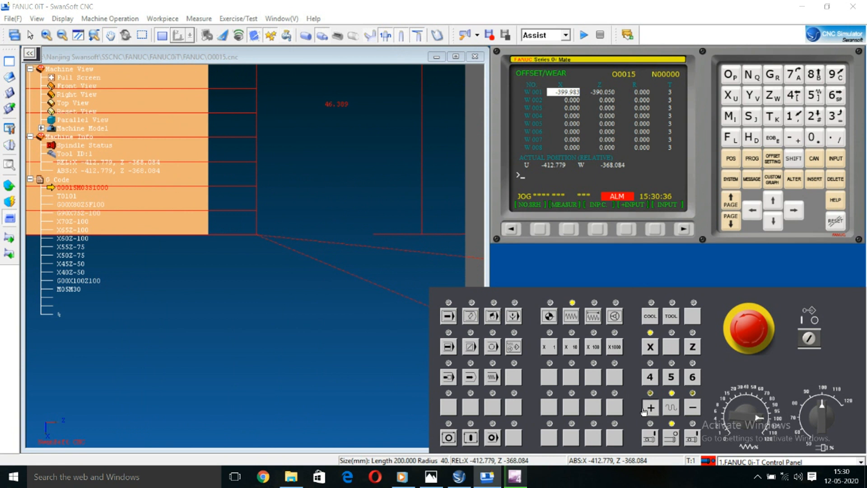
click(655, 408)
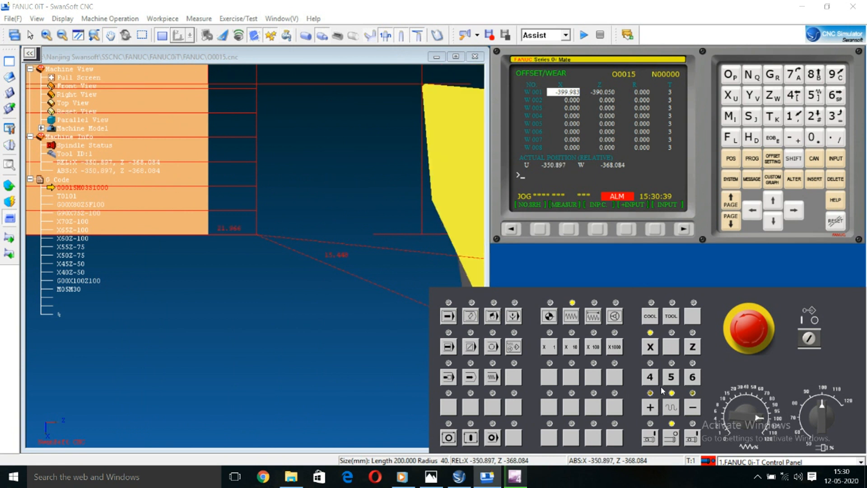
Step: Jog the Z axis toward the stock's end face to Z -383.557
click(693, 348)
click(688, 408)
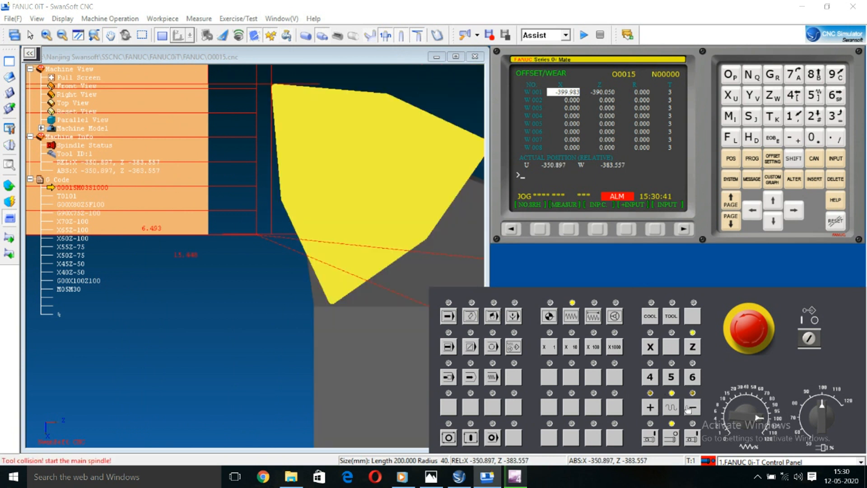
scroll(297, 115, up, 5)
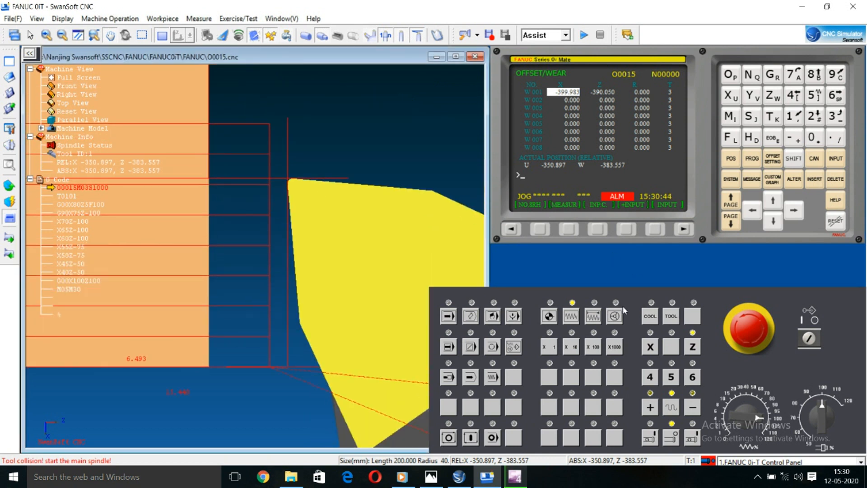
Step: Step the Z axis to the stock's end face at Z -390.033 in incremental mode, reducing the step from X1000 to X1
click(593, 316)
click(691, 405)
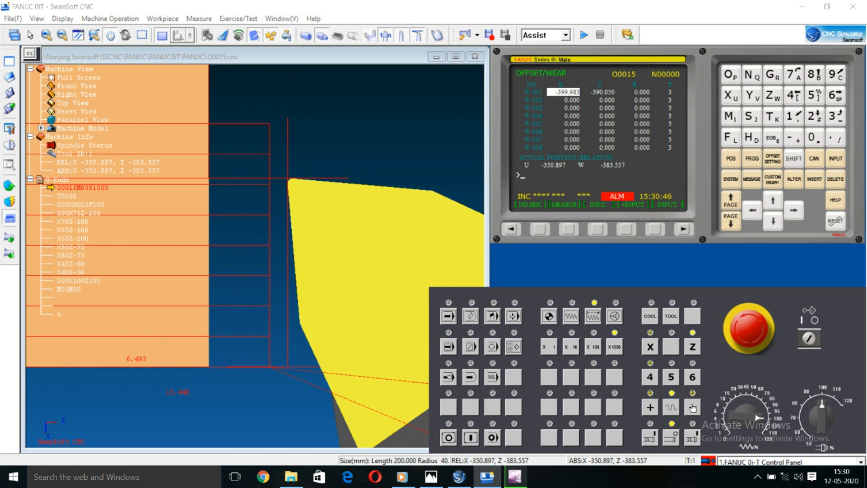
click(693, 407)
click(595, 347)
click(698, 409)
click(697, 410)
click(697, 410)
click(697, 410)
click(572, 347)
click(692, 408)
click(692, 407)
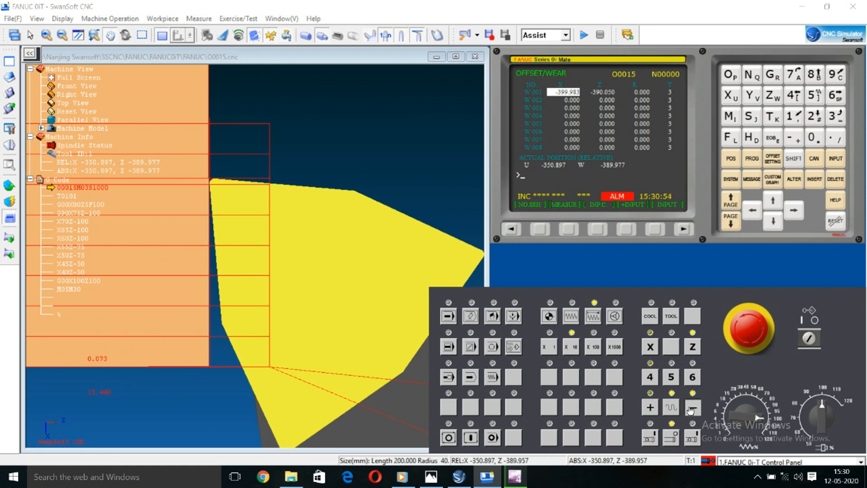
click(553, 347)
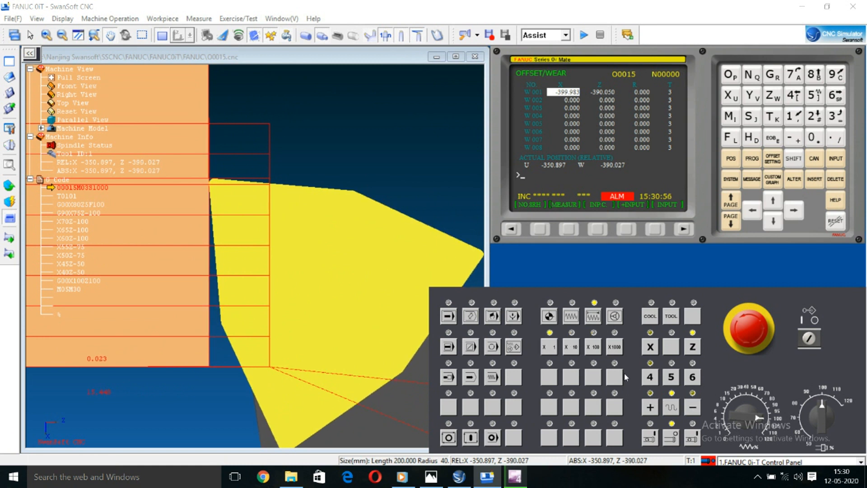
click(692, 408)
Step: Measure the Z offset of W 001 with the tool touching the stock's end face
click(570, 229)
scroll(314, 207, down, 5)
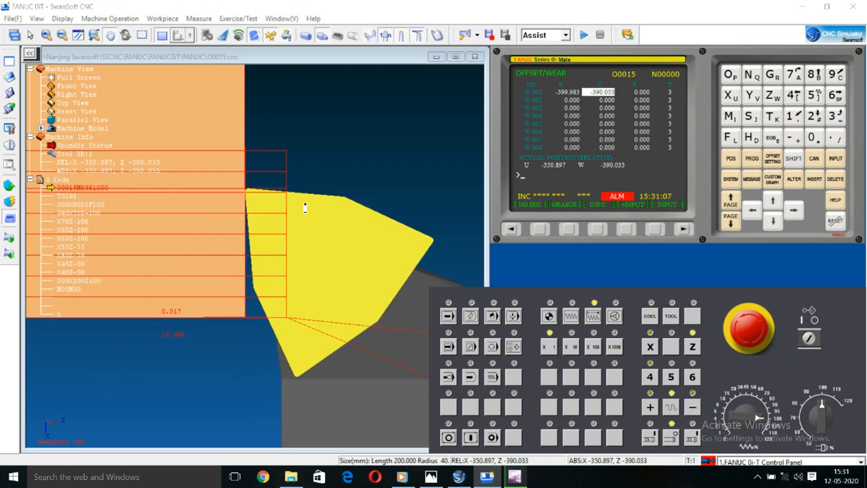
scroll(227, 146, down, 3)
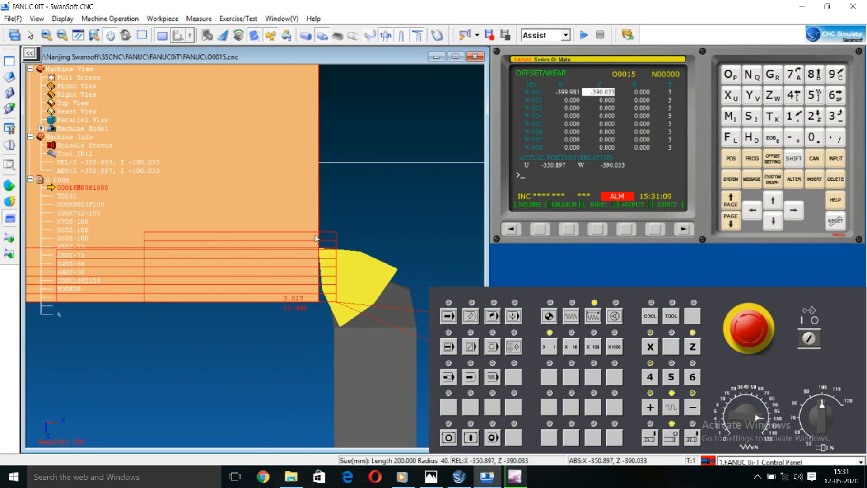
scroll(227, 146, down, 2)
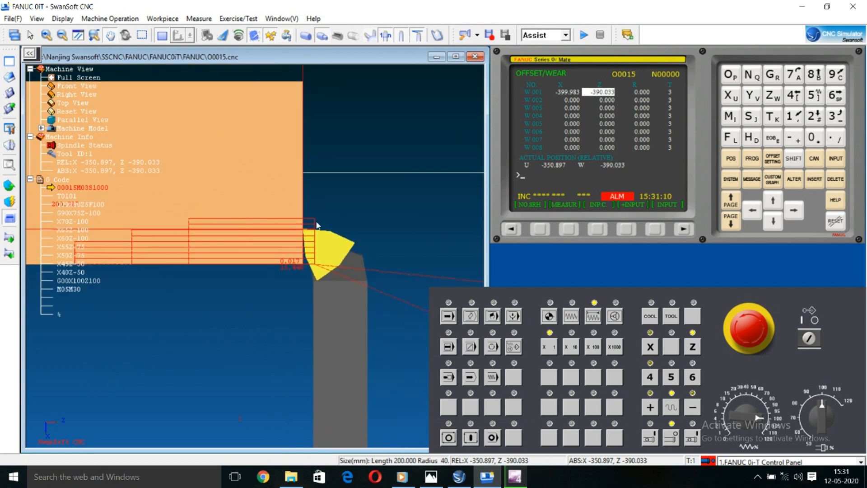
Step: Switch the machine to reference return mode and home the Z axis
drag(342, 190, 392, 220)
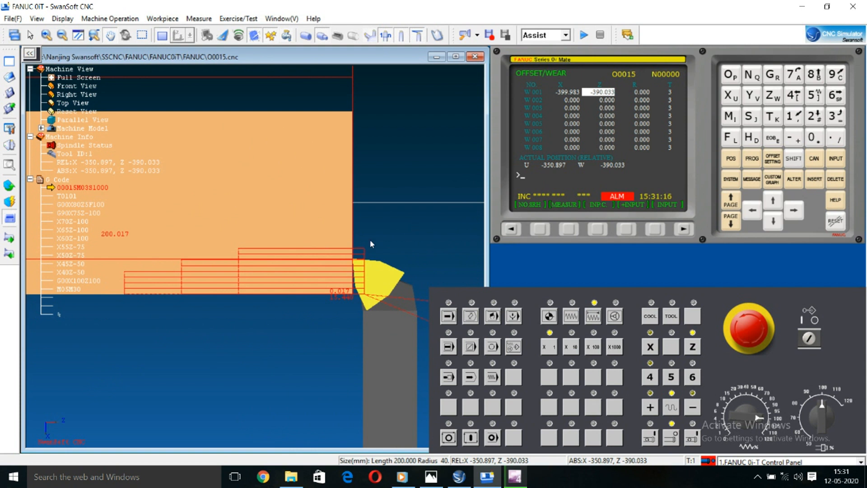
click(551, 316)
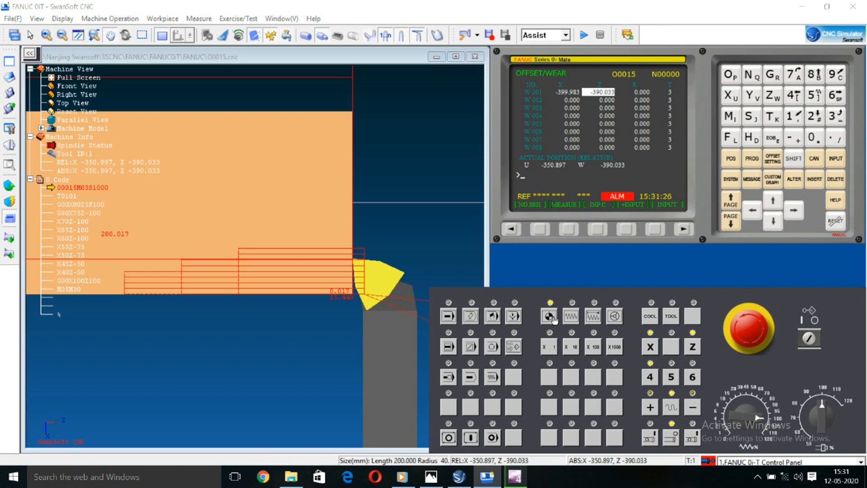
click(694, 348)
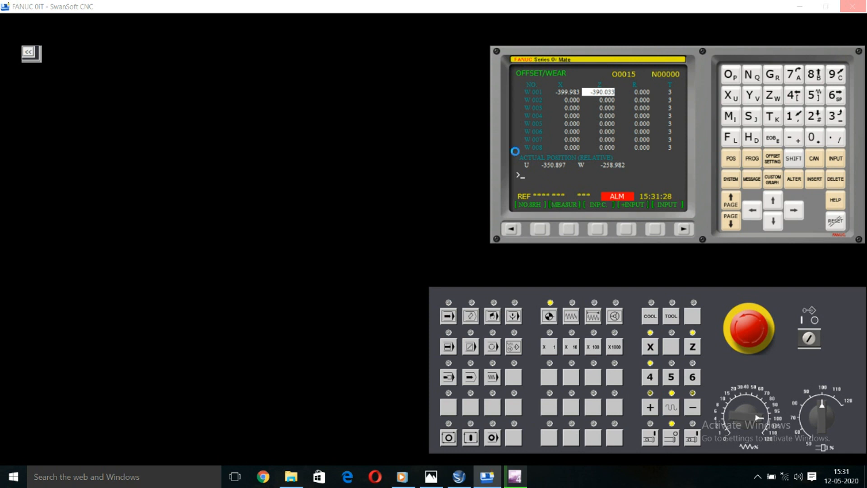
click(799, 5)
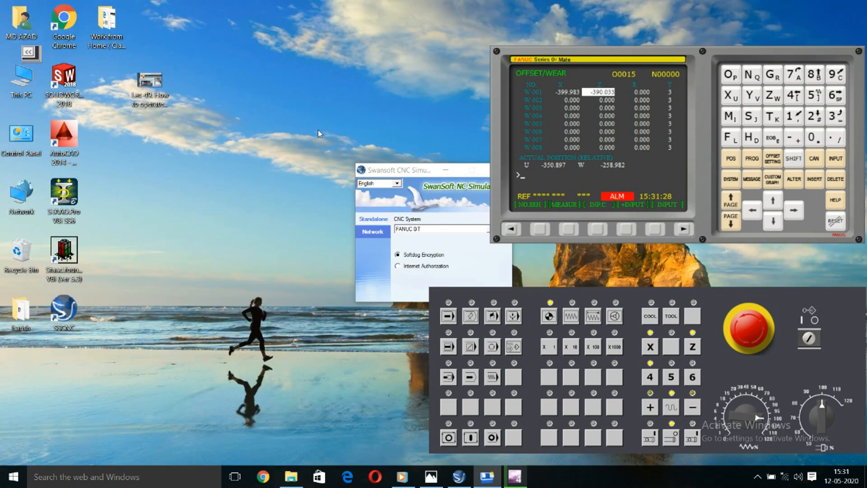
right_click(255, 47)
click(293, 81)
right_click(253, 43)
click(280, 78)
right_click(239, 31)
click(275, 69)
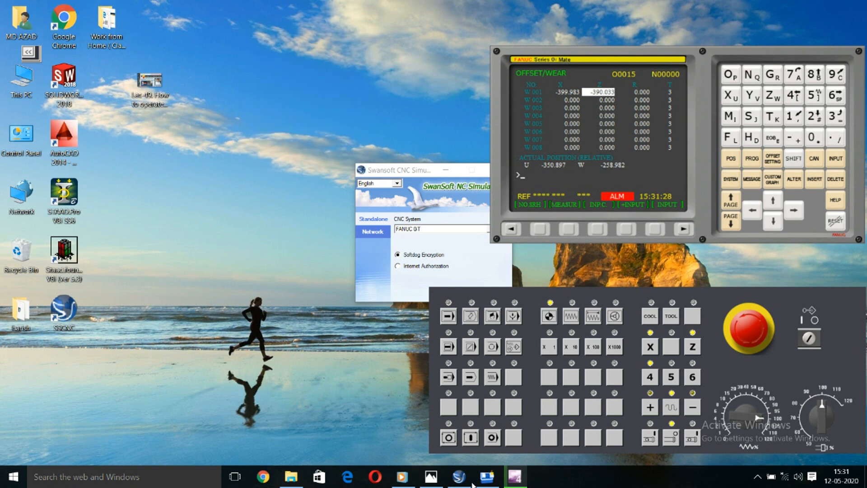
click(492, 480)
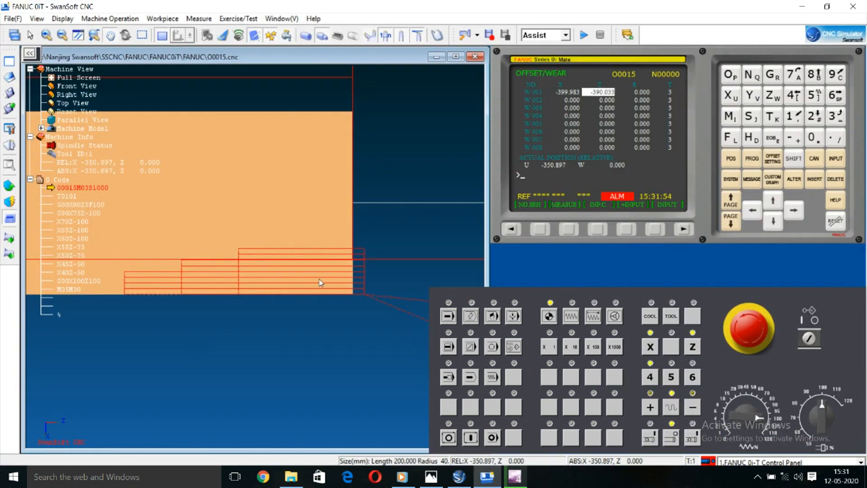
drag(317, 297, 251, 178)
scroll(266, 203, down, 4)
drag(271, 218, 210, 221)
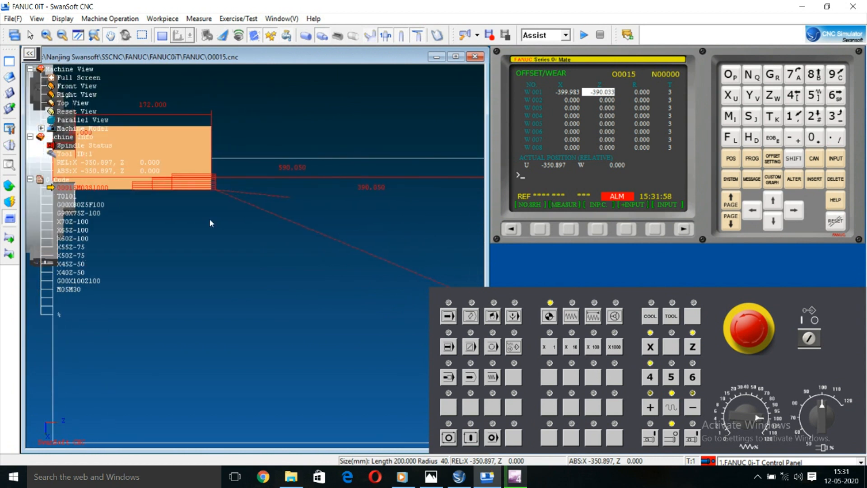
scroll(210, 222, down, 3)
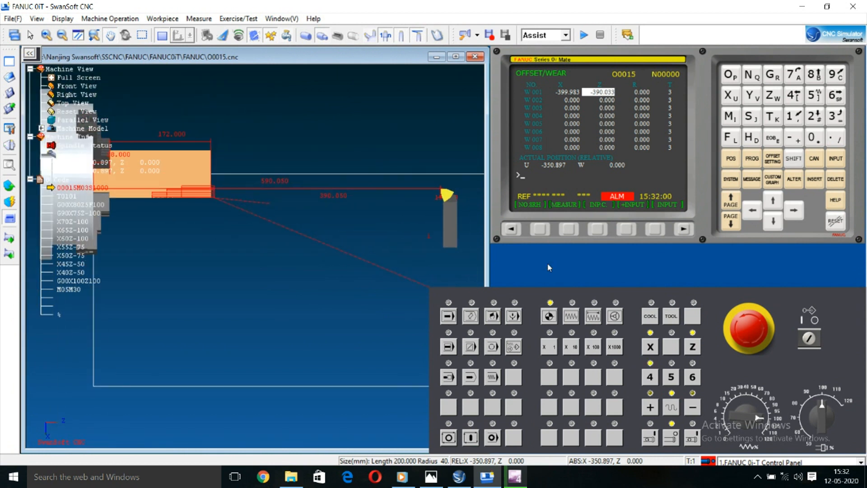
Step: Home the X axis
click(658, 352)
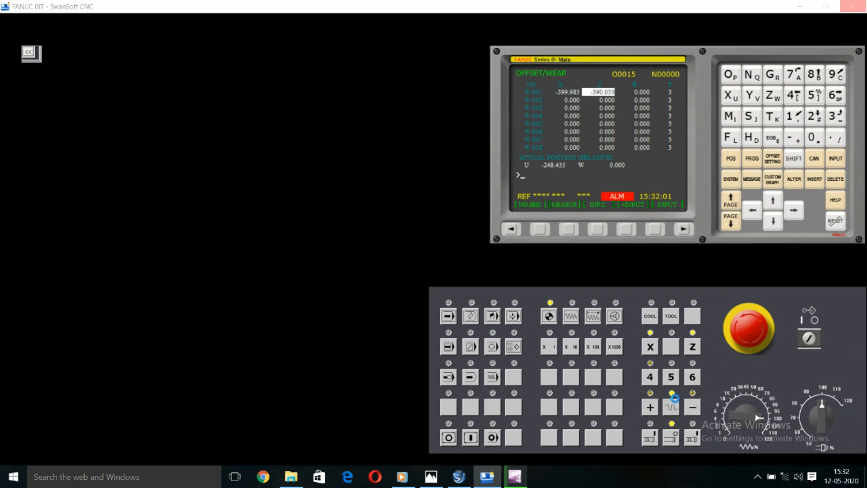
click(496, 474)
right_click(301, 61)
click(318, 91)
right_click(291, 40)
click(316, 70)
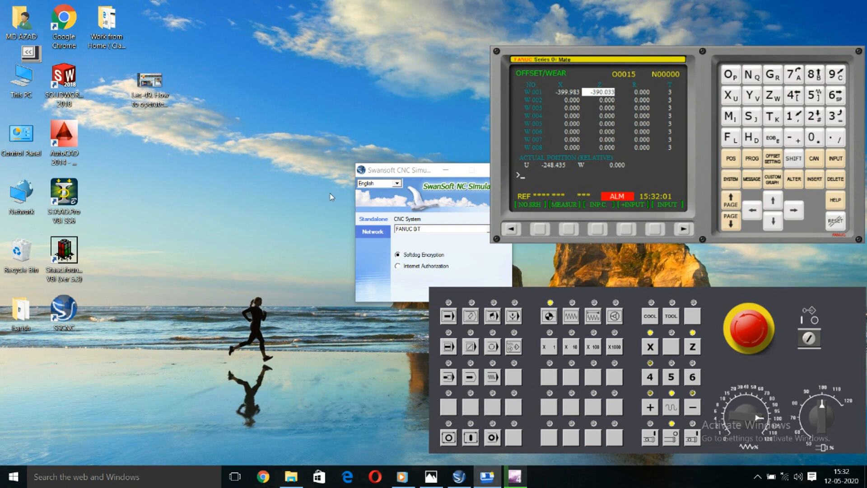
right_click(288, 120)
click(318, 154)
right_click(212, 113)
click(235, 146)
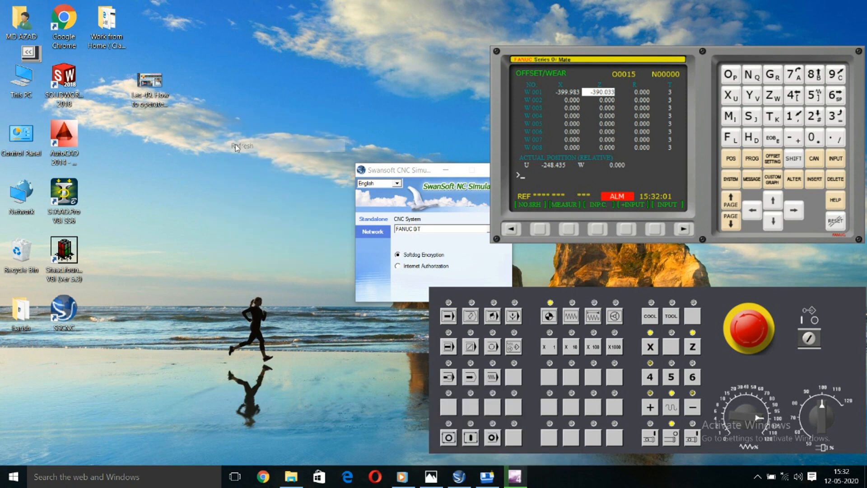
right_click(261, 52)
click(289, 85)
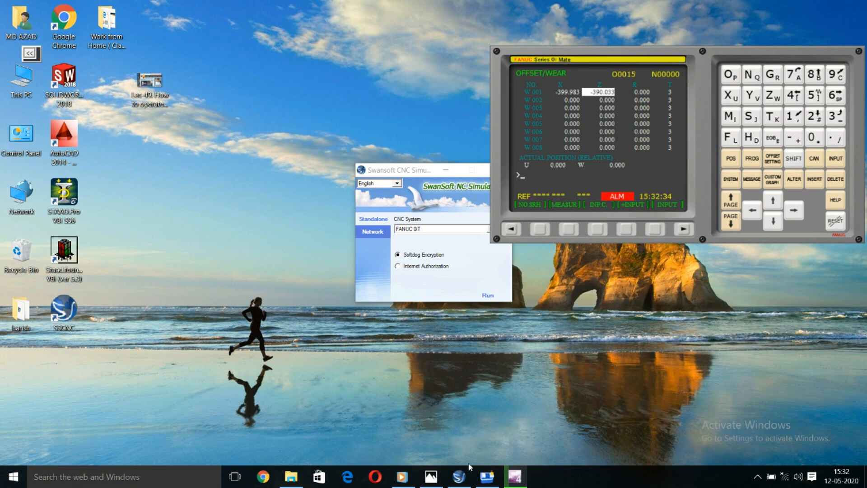
click(487, 477)
Step: Move the machine operation panel clear of the graphics view and examine the homed tool and the stock's toolpath
scroll(332, 256, down, 4)
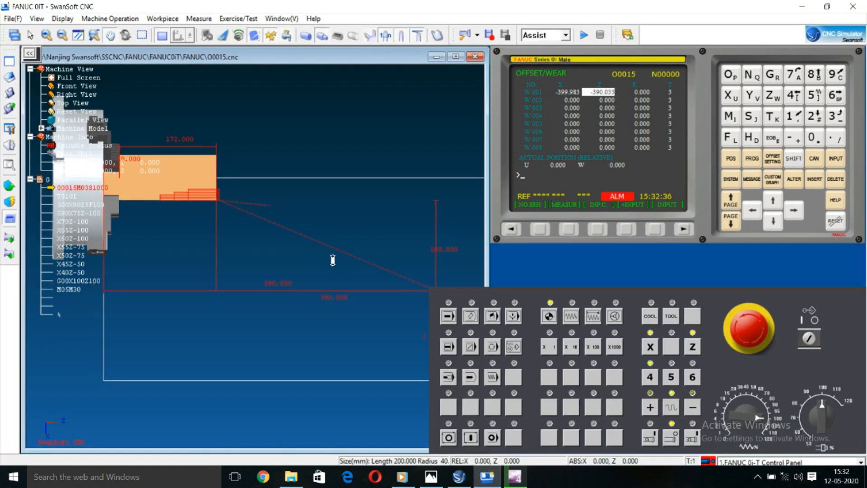
drag(242, 216, 135, 165)
drag(460, 293, 508, 264)
scroll(328, 250, down, 2)
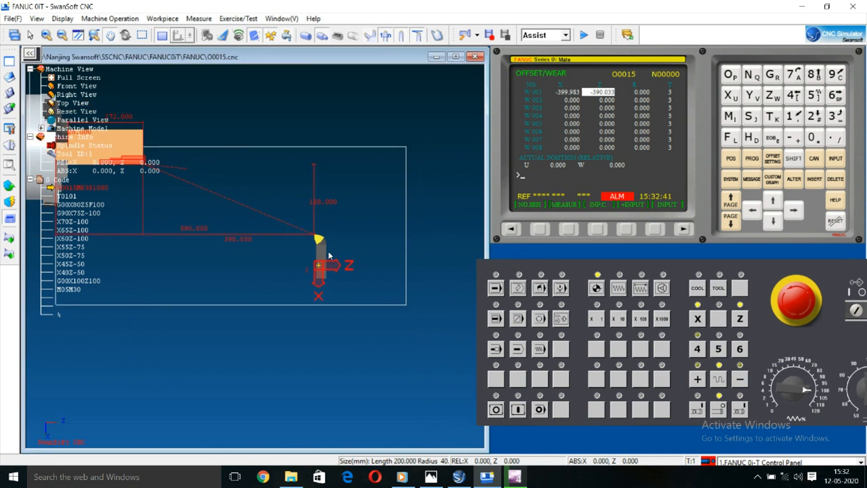
drag(254, 238, 329, 303)
scroll(167, 233, up, 2)
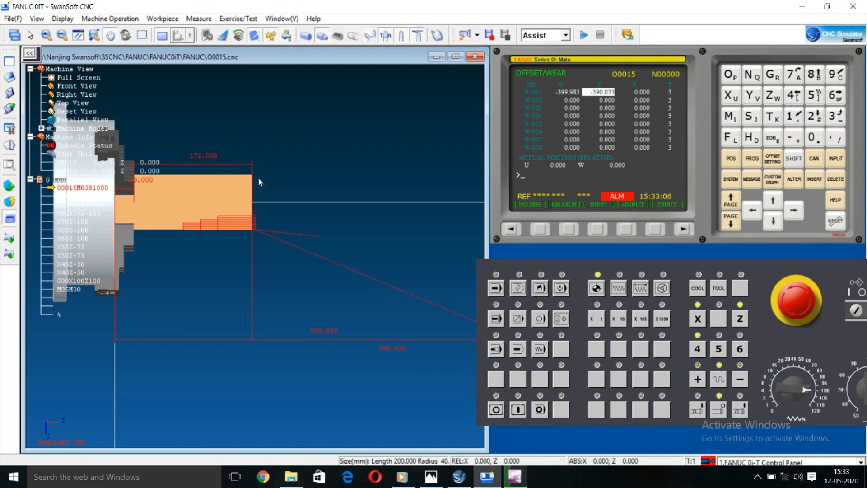
scroll(225, 209, up, 5)
click(418, 36)
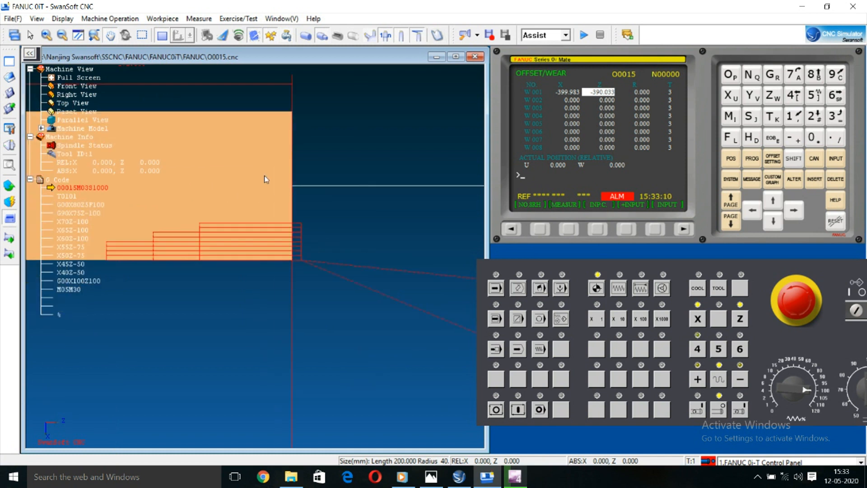
scroll(205, 240, down, 1)
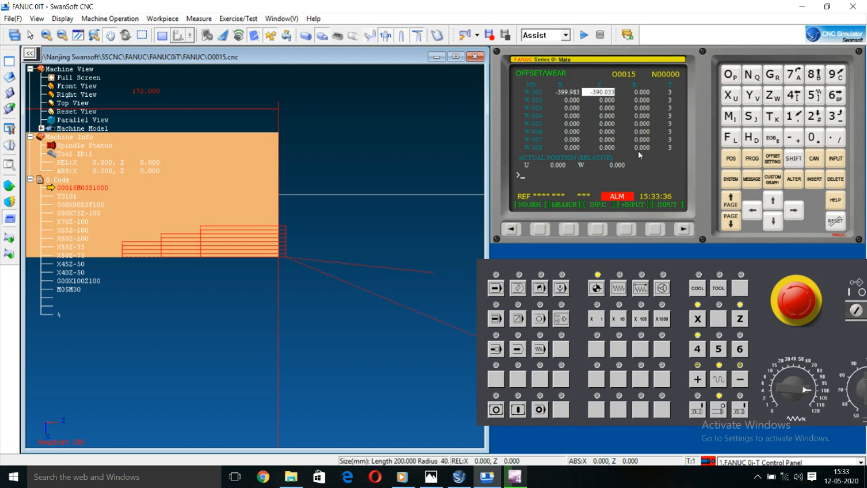
Step: Display the current program, switch the machine to edit mode and list the program directory
click(751, 163)
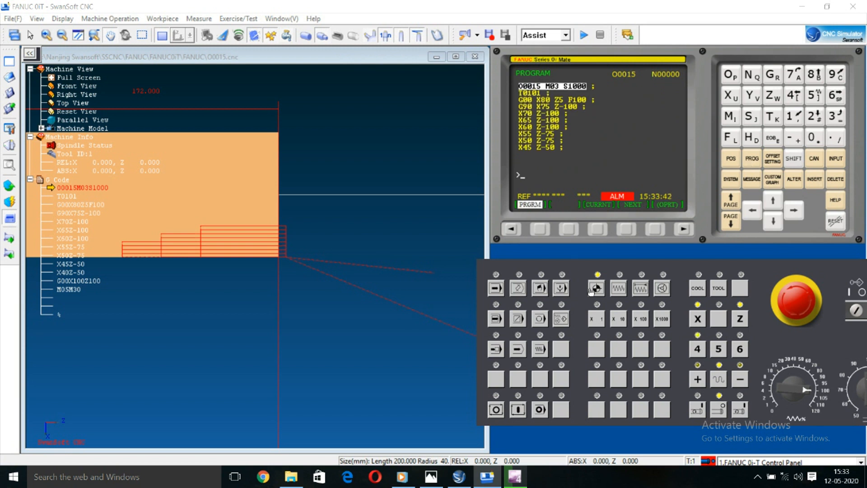
click(518, 289)
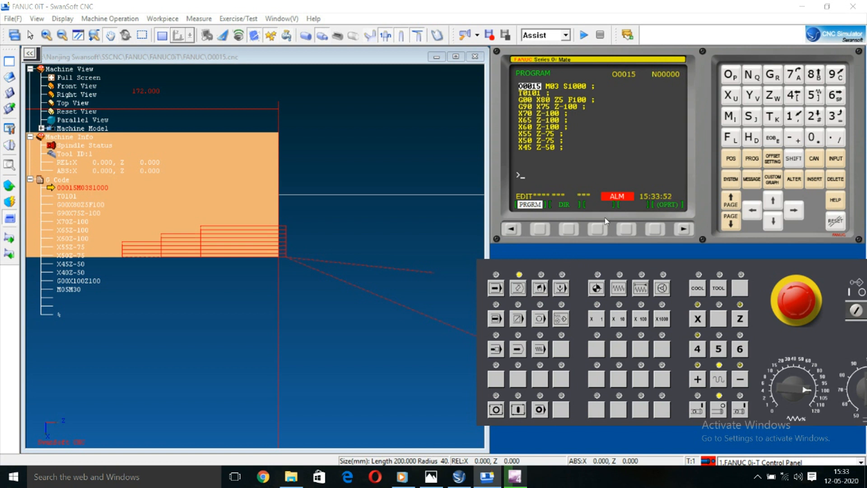
click(569, 229)
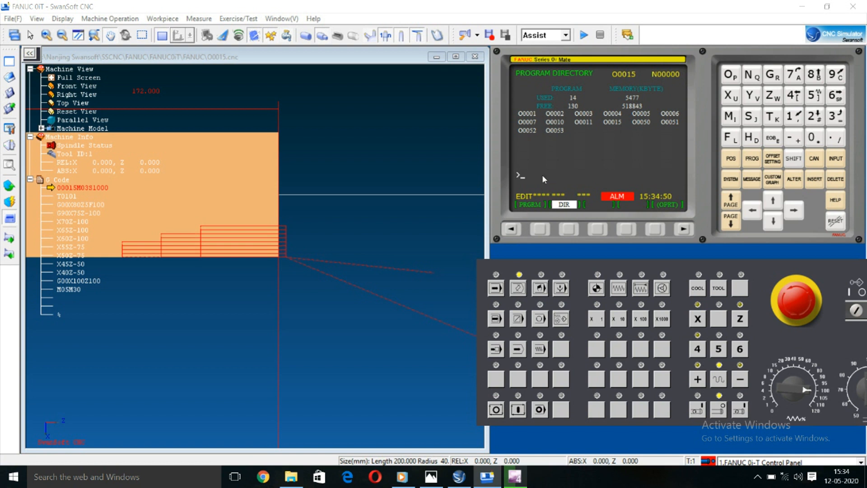
Step: Create a new program numbered O0016
text(O00)
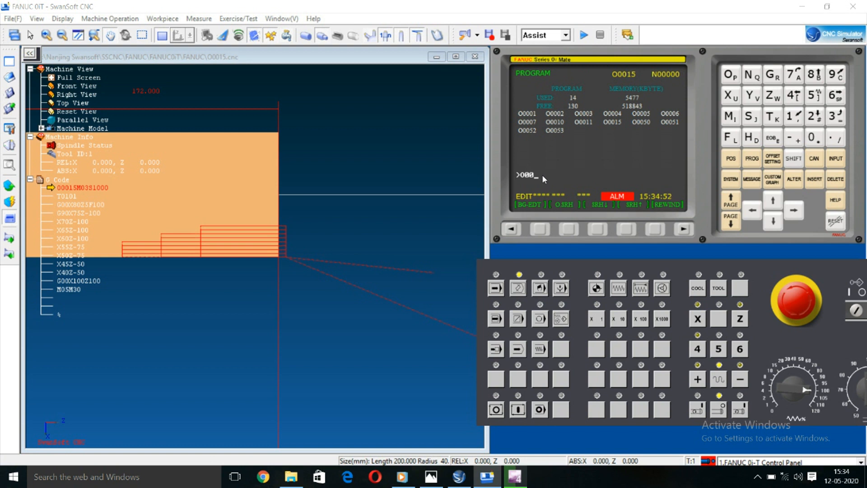
text(0)
key(BackSpace)
text(16)
key(Insert)
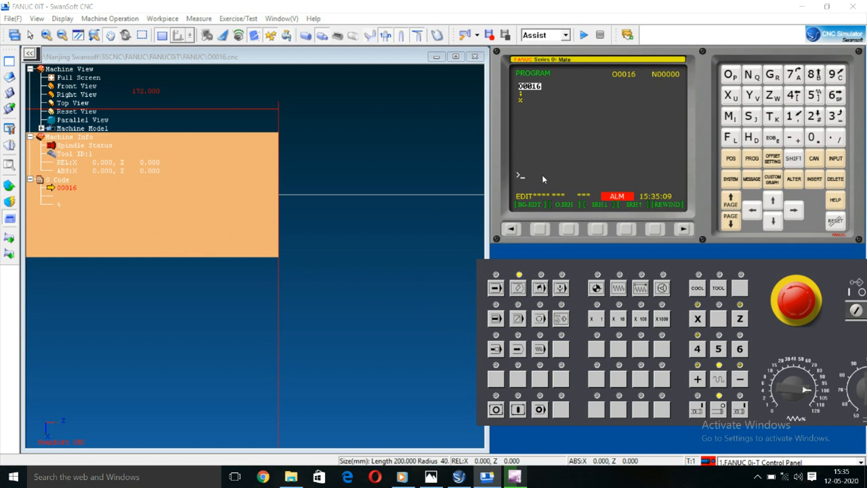
Step: Insert the spindle-start block M03 S1000 after the program number O0016
scroll(300, 252, down, 3)
drag(303, 336, 389, 383)
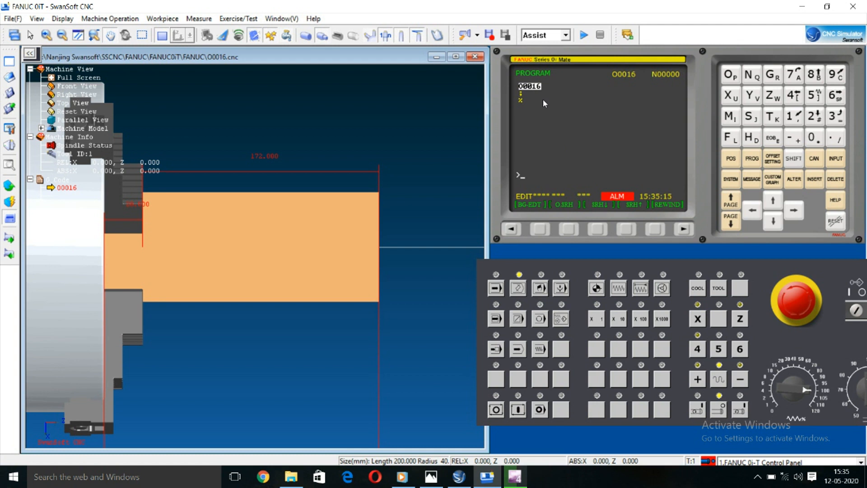
scroll(239, 223, up, 1)
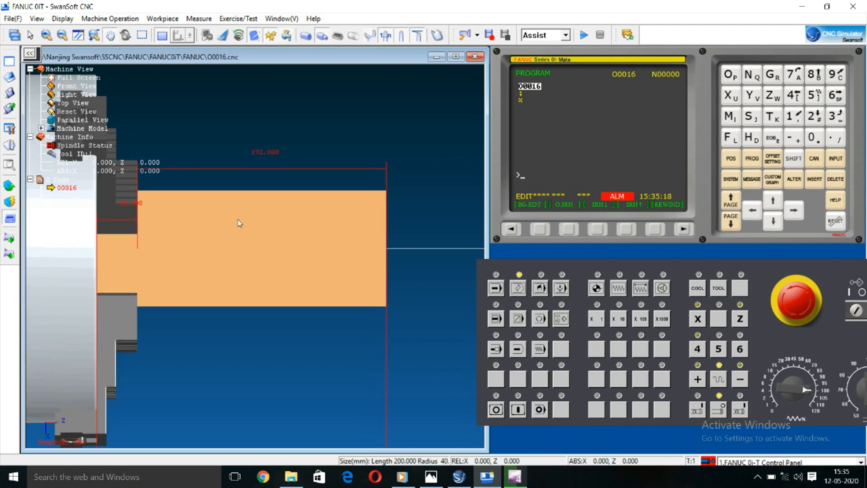
scroll(265, 233, up, 2)
scroll(267, 226, up, 1)
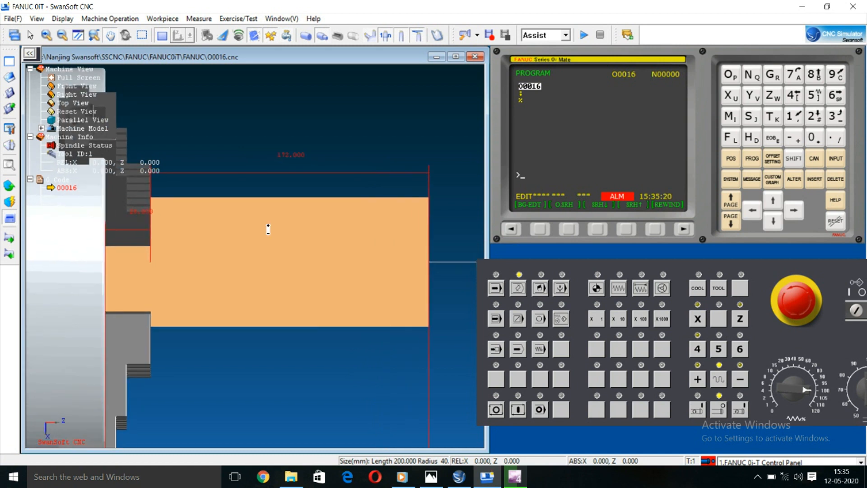
click(541, 102)
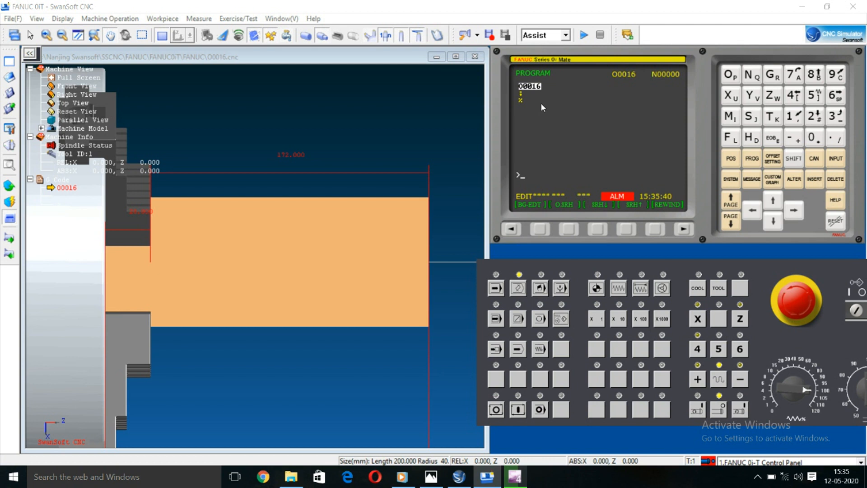
text(M03S1000;)
key(Insert)
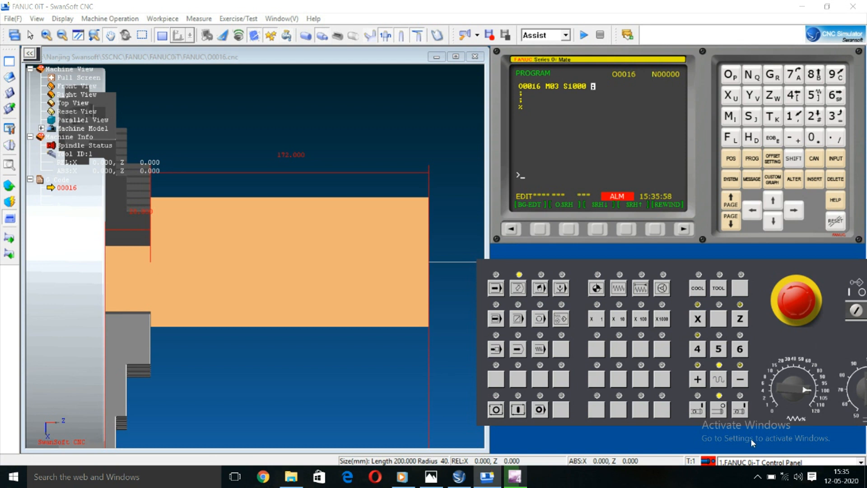
click(757, 480)
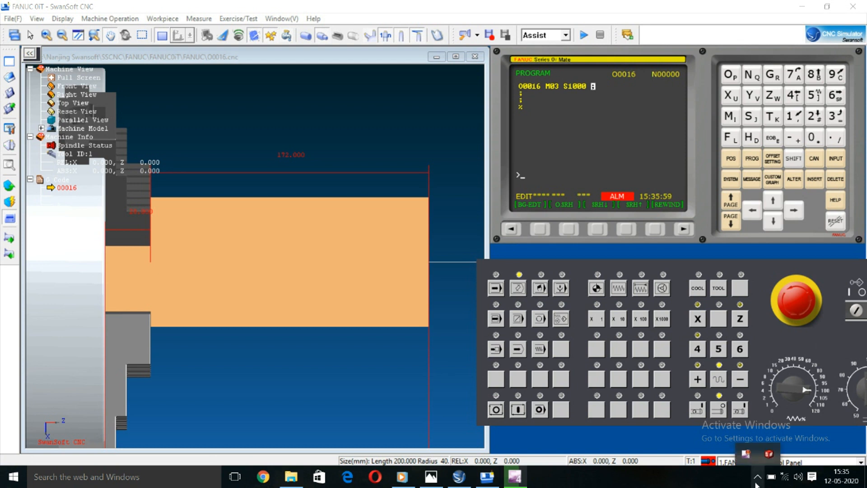
right_click(745, 456)
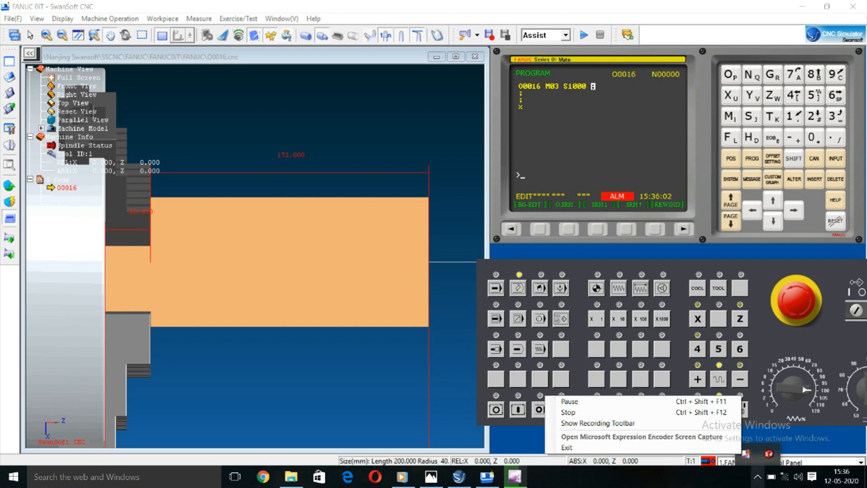
click(758, 478)
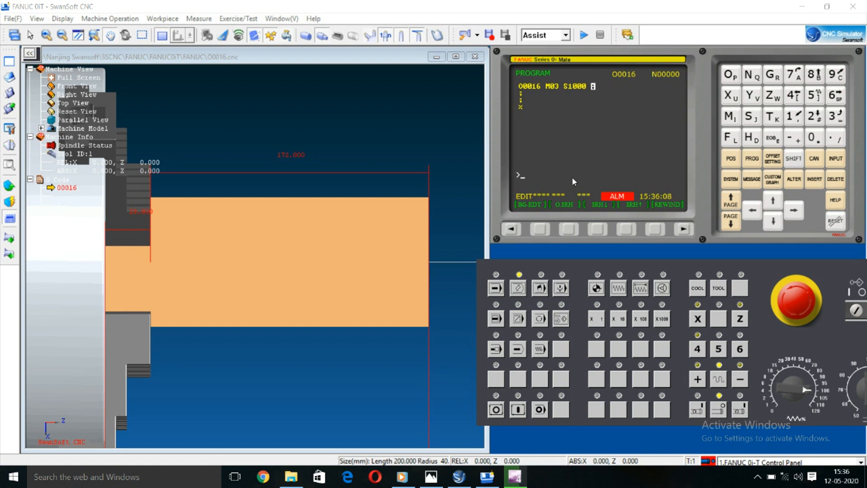
Step: Insert the tool call block T0101 below the spindle-start block
text(T)
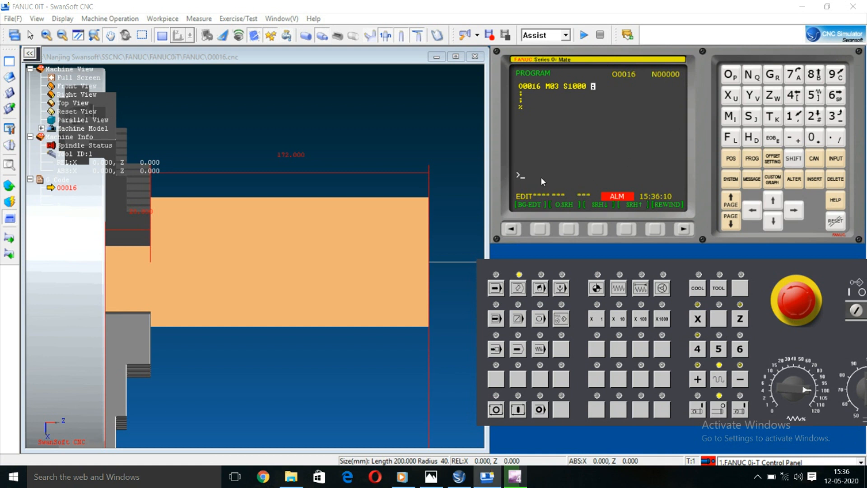
text(0101;)
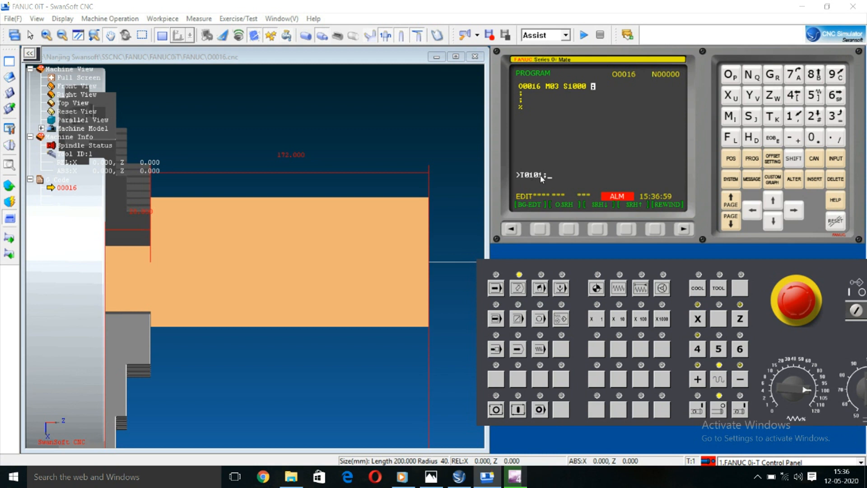
key(Insert)
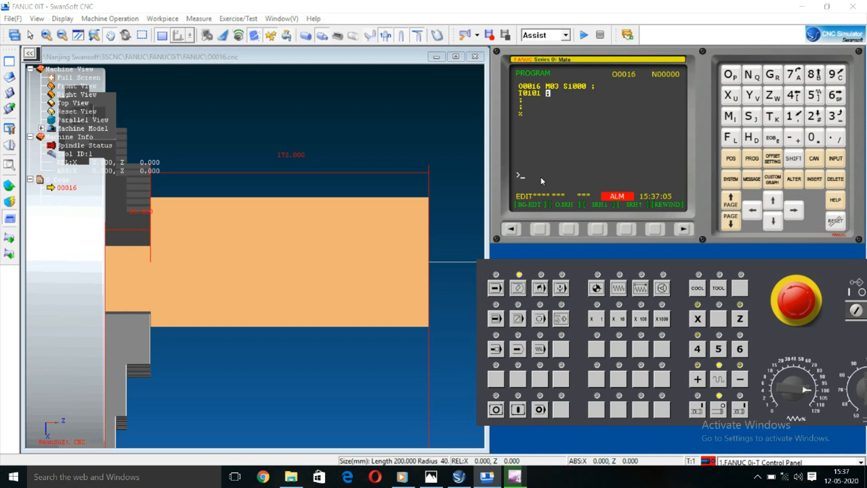
Step: Insert the rapid approach block G00 X80 Z5 F100 after the tool call
text(G0)
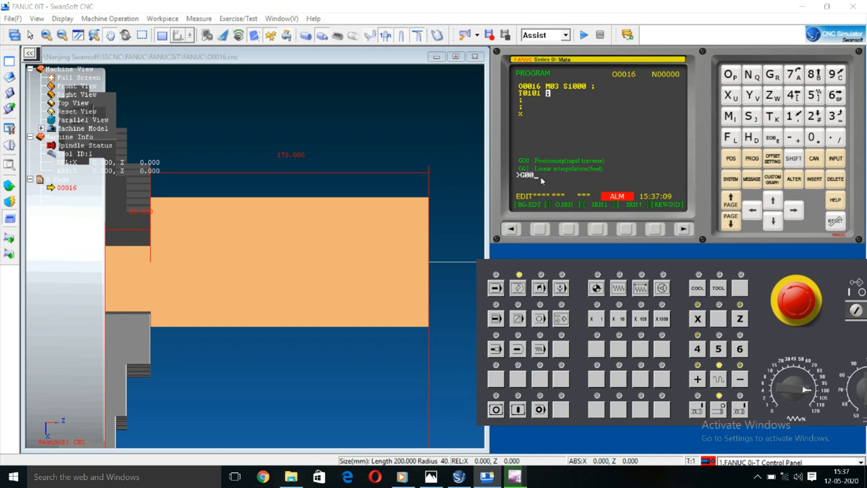
text(0)
text(X80)
text(F5)
key(BackSpace)
key(BackSpace)
text(Z5F100;)
key(Insert)
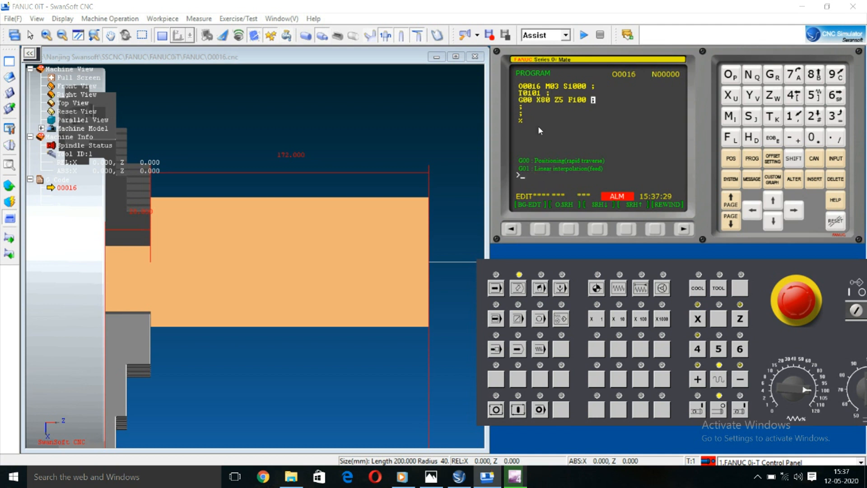
Step: Insert the turning cycle block G90 X75 Z-120 after the rapid approach
text(G90X)
text(75)
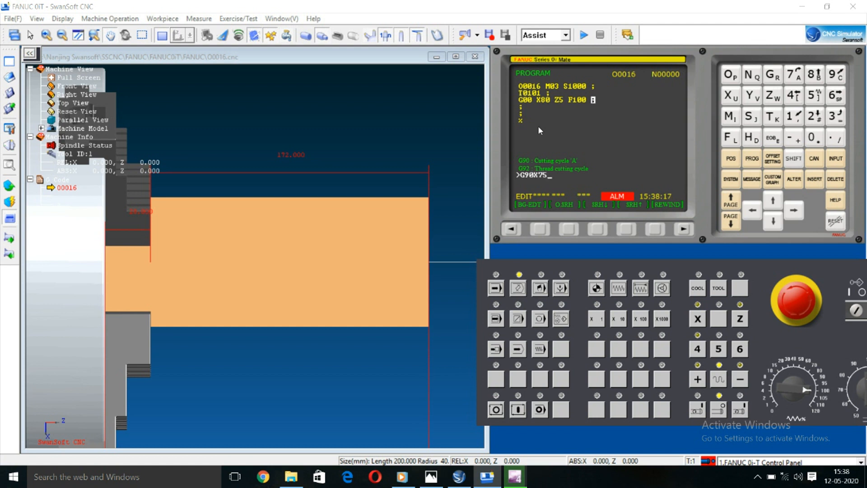
text(Z-120;)
key(Insert)
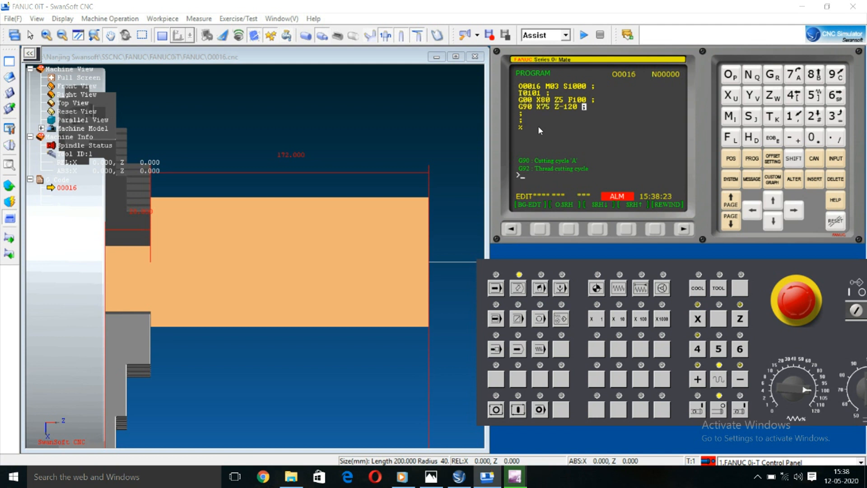
Step: Add two further passes of the turning cycle as blocks X70 Z-120 and X65 Z-120
text(X)
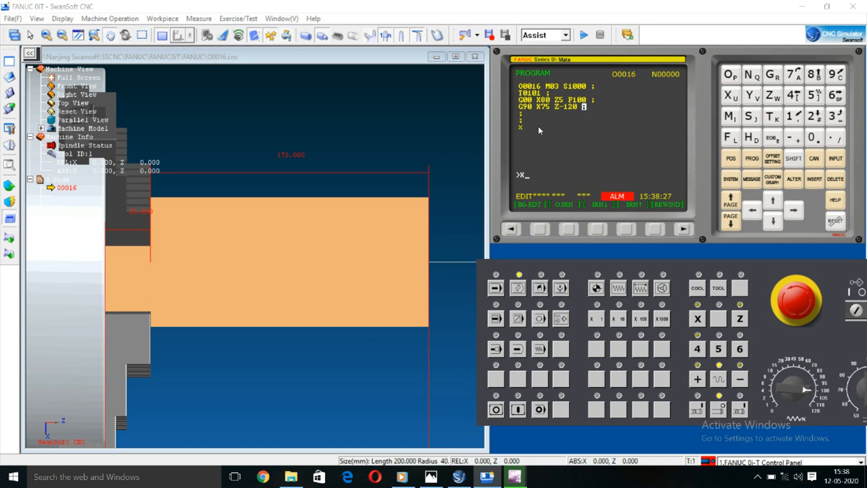
text(70Z-120;)
key(Insert)
text(X65Z-120;)
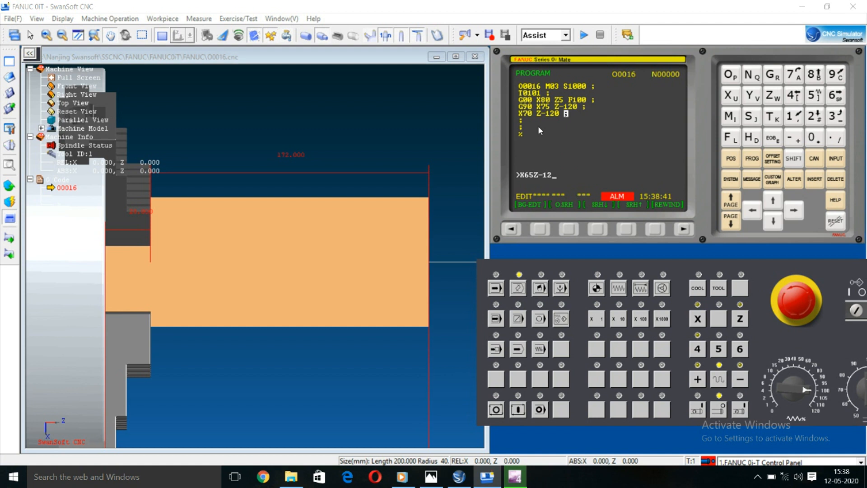
key(Insert)
Step: Add the first pass of the second diameter step as block X60 Z-90
text(X)
text(60Z)
text(-120)
key(BackSpace)
key(BackSpace)
key(BackSpace)
text(90;)
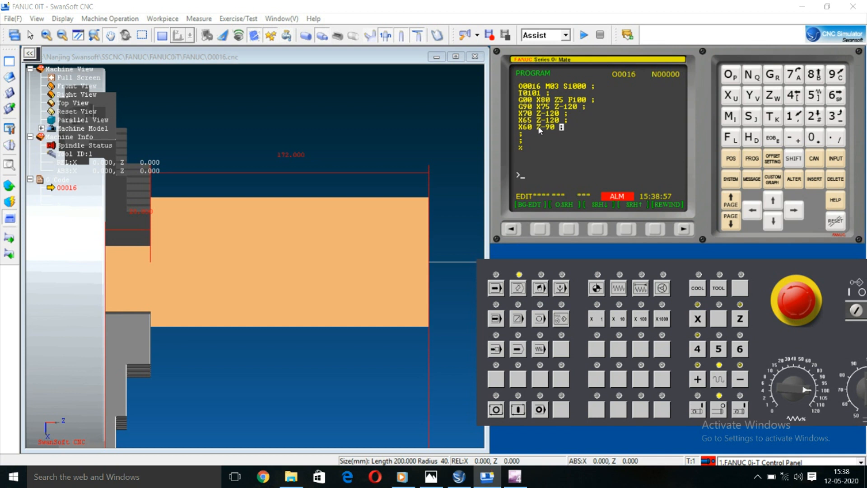
Step: Add the turning passes X55 Z-90 and X50 Z-70 as separate blocks
text(X55Z-90;)
key(Insert)
text(X50Z-)
text(70;)
key(Insert)
Step: Add the last turning passes X45 Z-70 and X40 Z-70 as separate blocks
text(X45Z-)
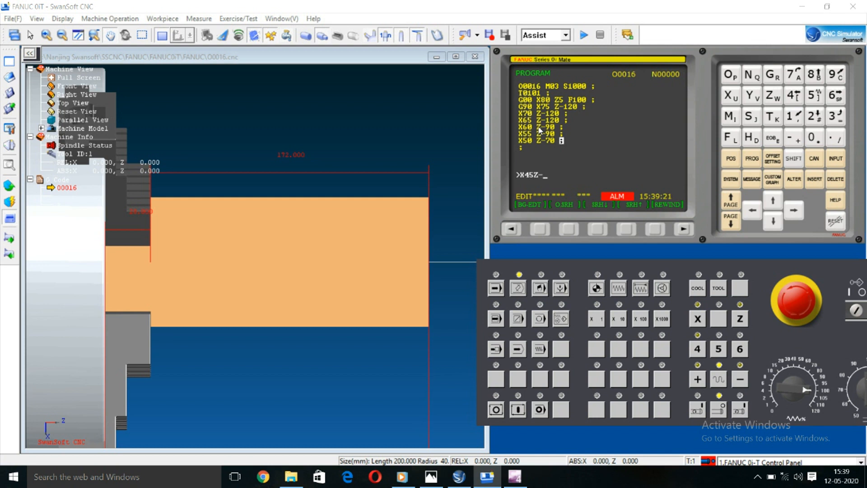
text(70;)
key(Insert)
text(X40Z-70;)
key(Insert)
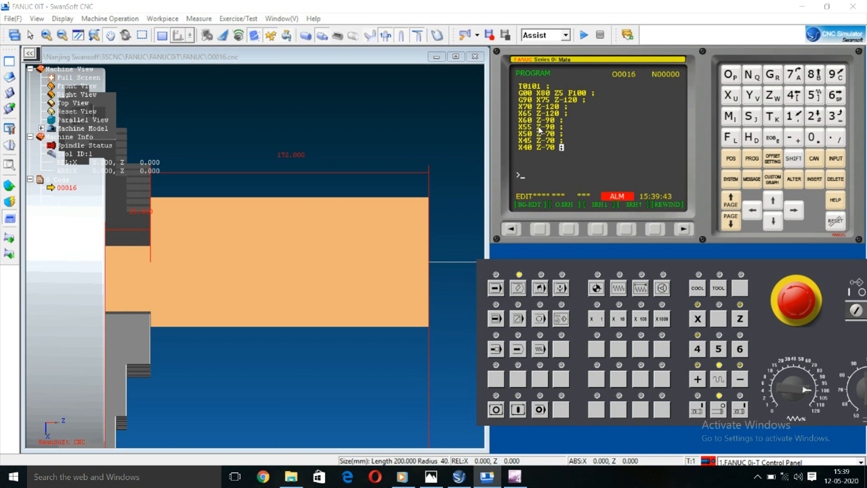
Step: Add the rapid retract block G00 X100 Z100 after the last turning pass
text(G)
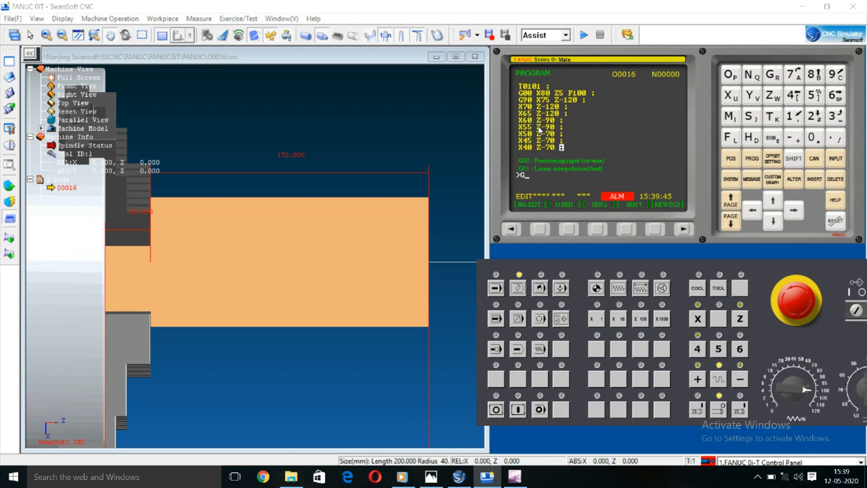
text(00X100Z100;)
key(Insert)
Step: End the program with a block that stops the spindle and resets the program, M05 M30
text(M0)
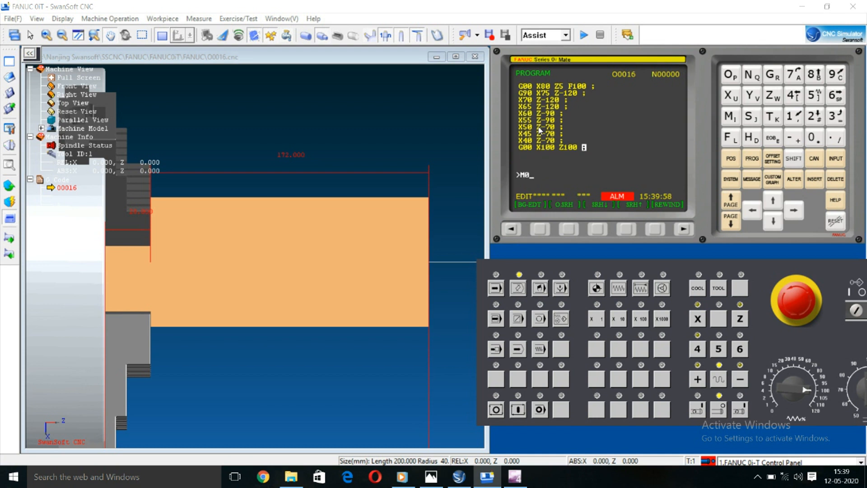
text(5M30;)
key(Insert)
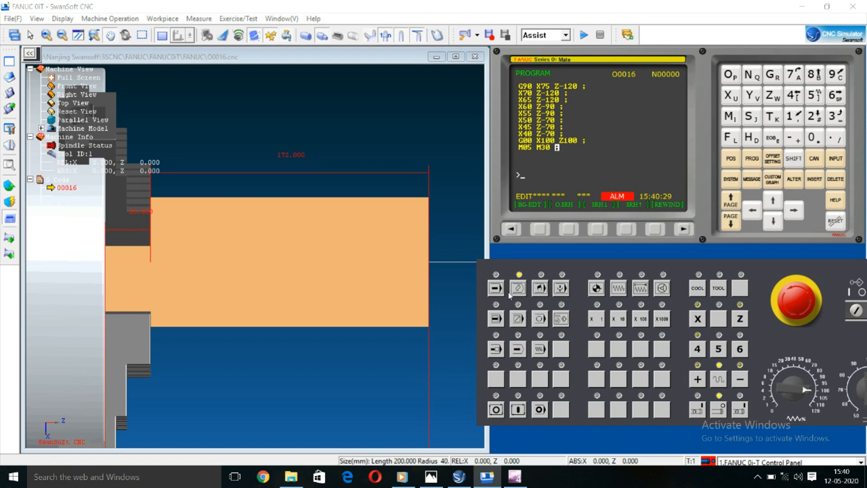
Step: Switch the control to automatic mode, turn on single-block execution and start program O0016 with its M03 S1000 block
click(496, 292)
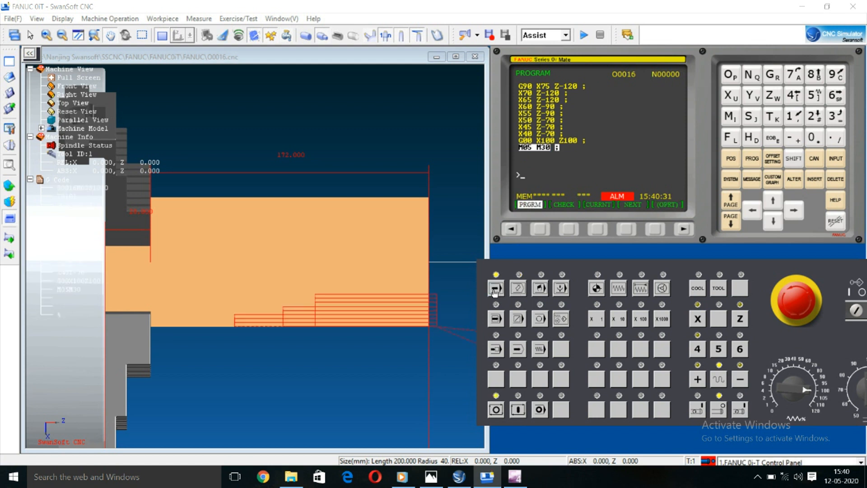
scroll(361, 330, up, 1)
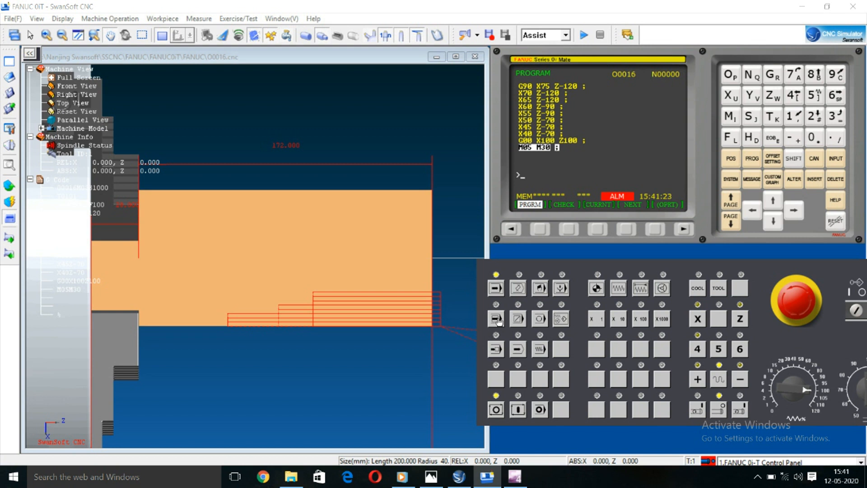
click(497, 319)
click(518, 410)
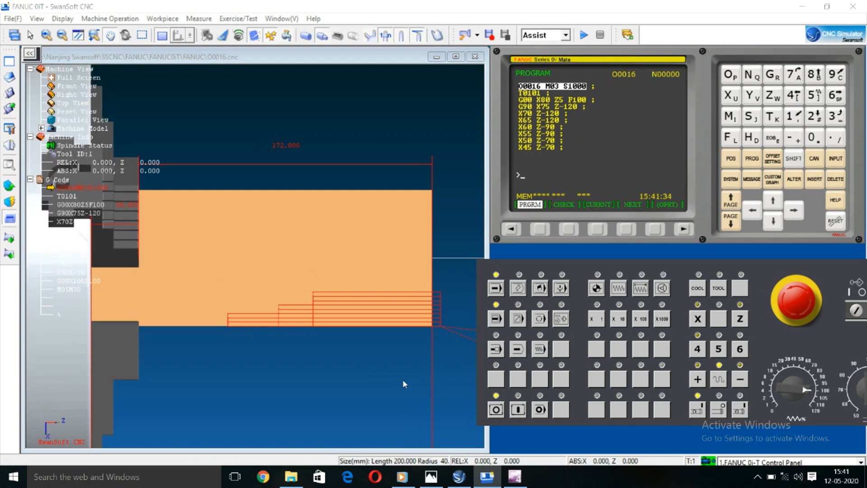
Step: Execute T0101, the rapid approach to X80 Z5 and the first G90 pass X75 Z-120 block by block
scroll(402, 380, down, 4)
drag(373, 363, 280, 306)
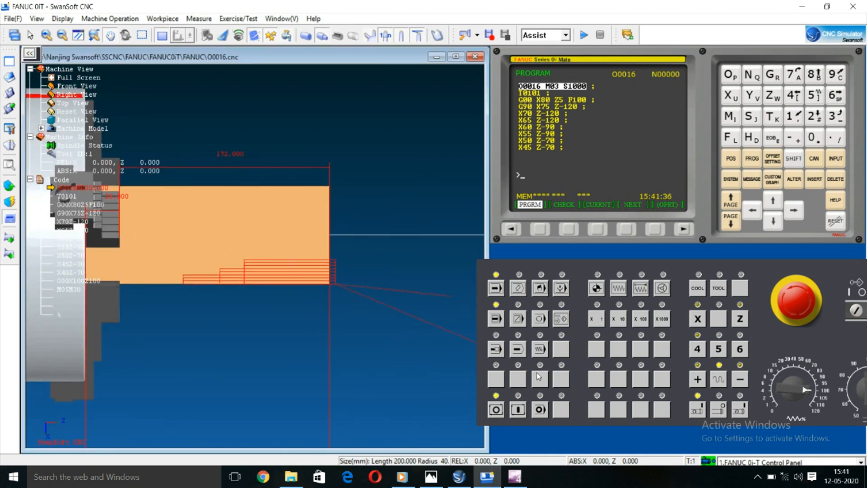
click(519, 409)
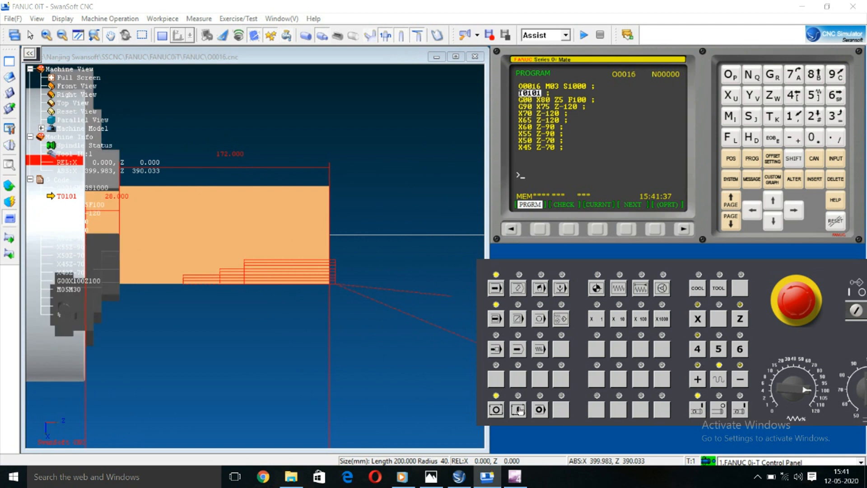
click(518, 409)
click(519, 409)
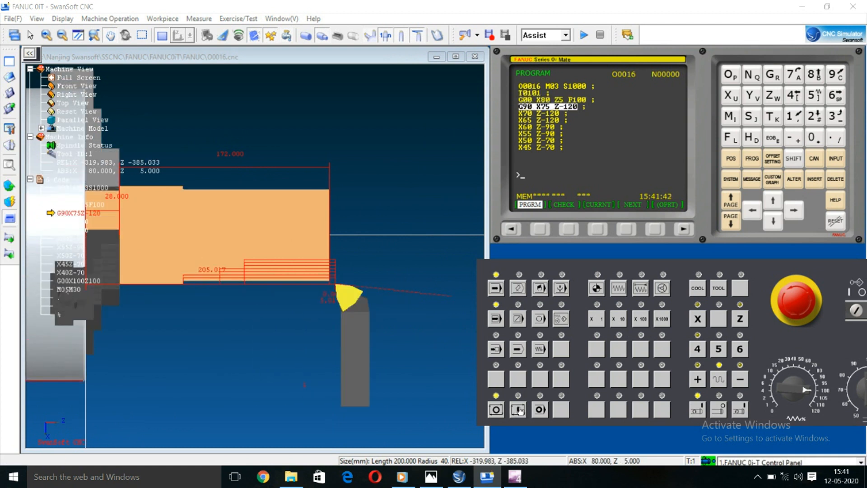
Step: Run the X70 and X65 passes to Z-120 and the X60 and X55 passes to Z-90 in single-block mode
click(520, 410)
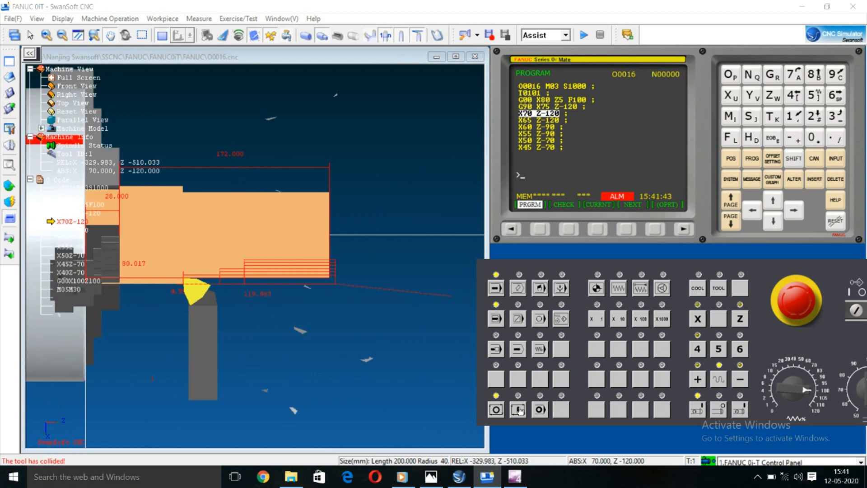
click(519, 410)
click(520, 409)
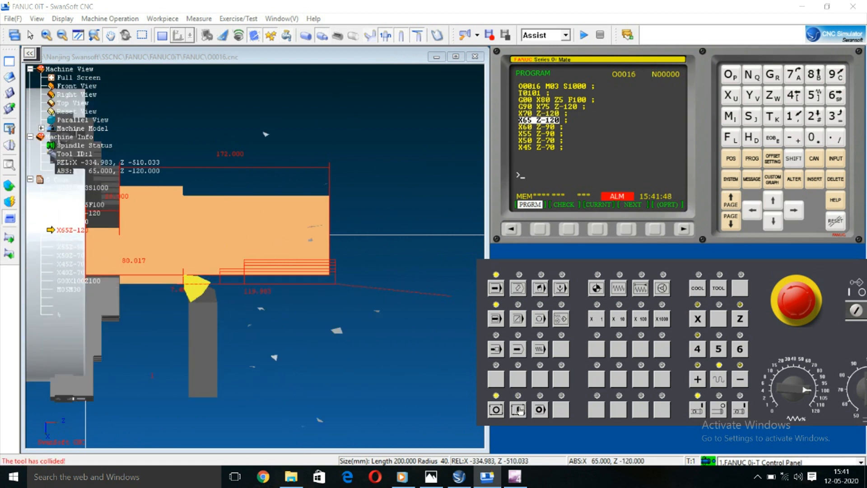
click(520, 410)
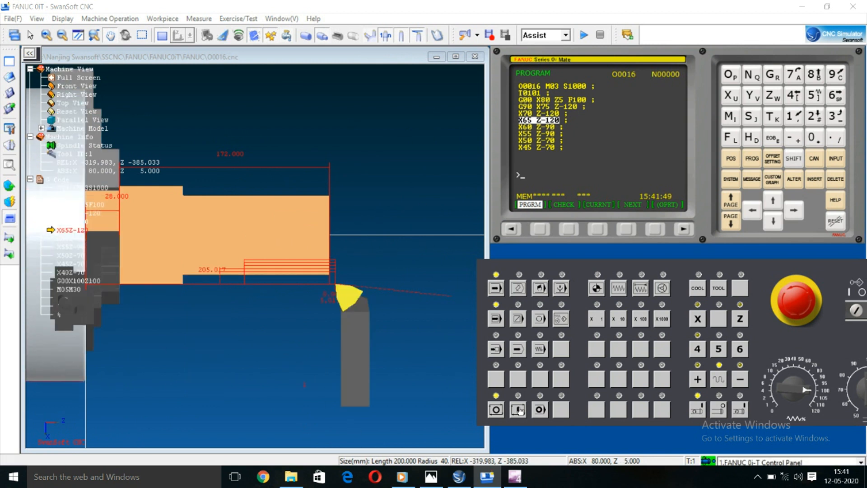
click(519, 410)
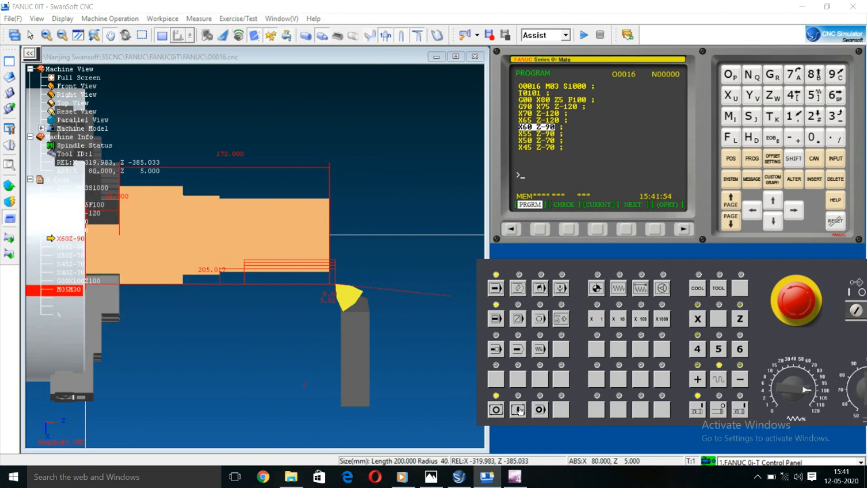
click(519, 410)
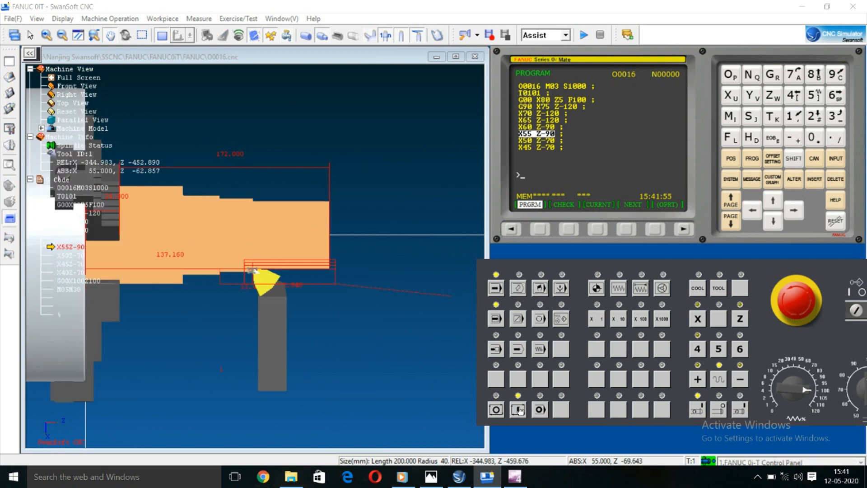
Step: Run the last turning passes X50, X45 and X40 to Z-70 in single-block mode
click(520, 410)
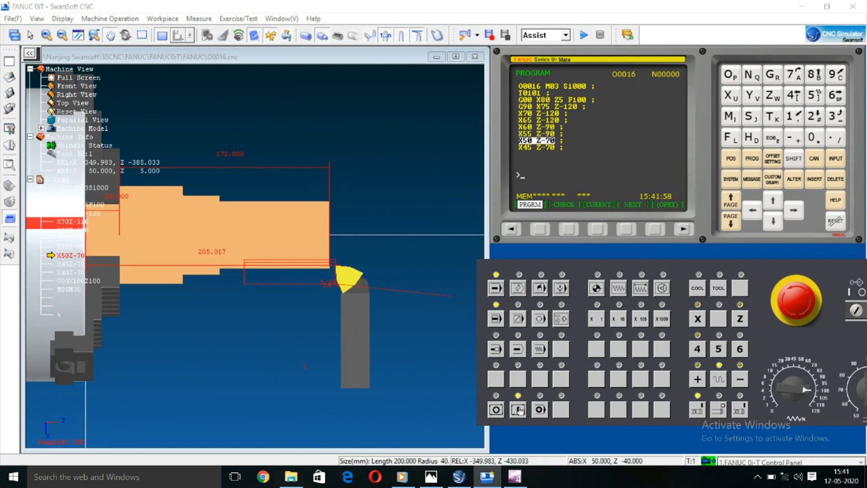
click(520, 410)
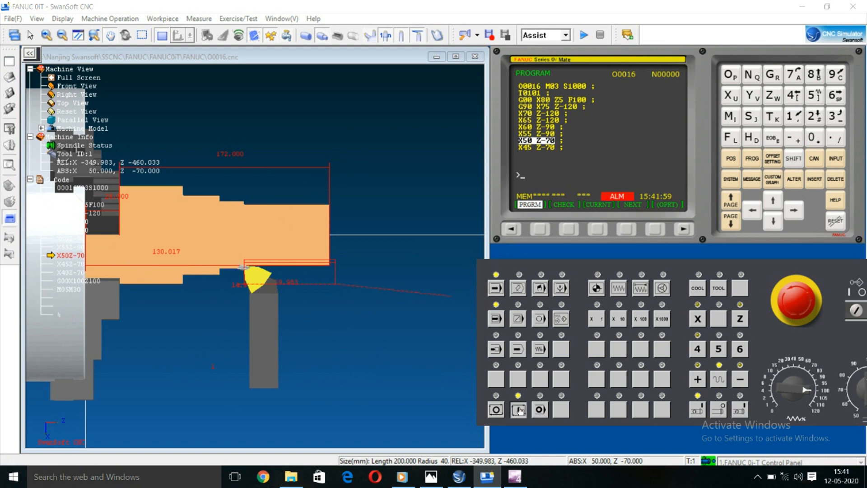
click(520, 410)
click(520, 410)
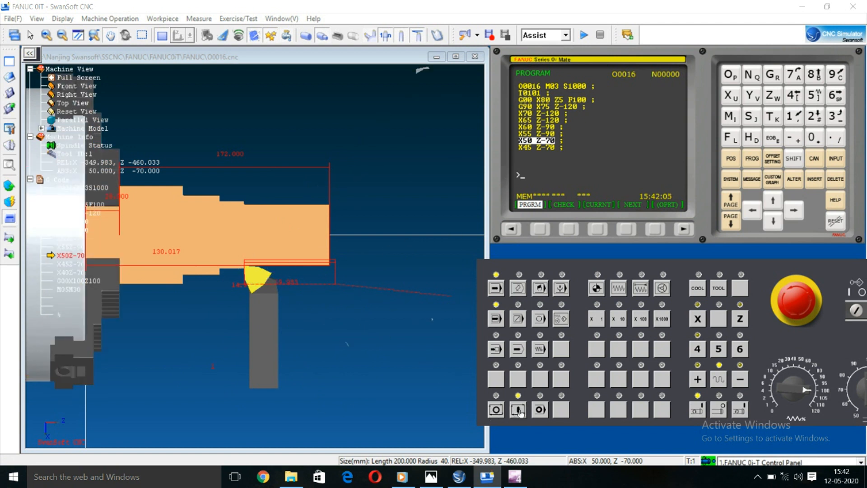
click(520, 410)
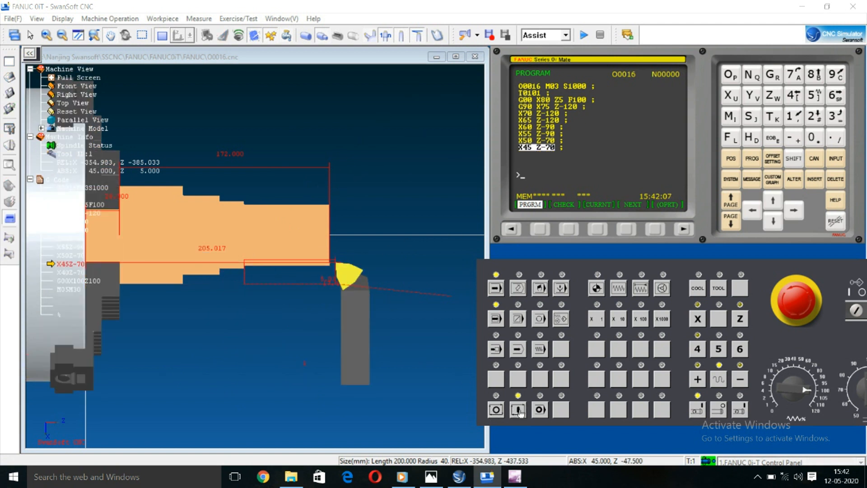
click(519, 410)
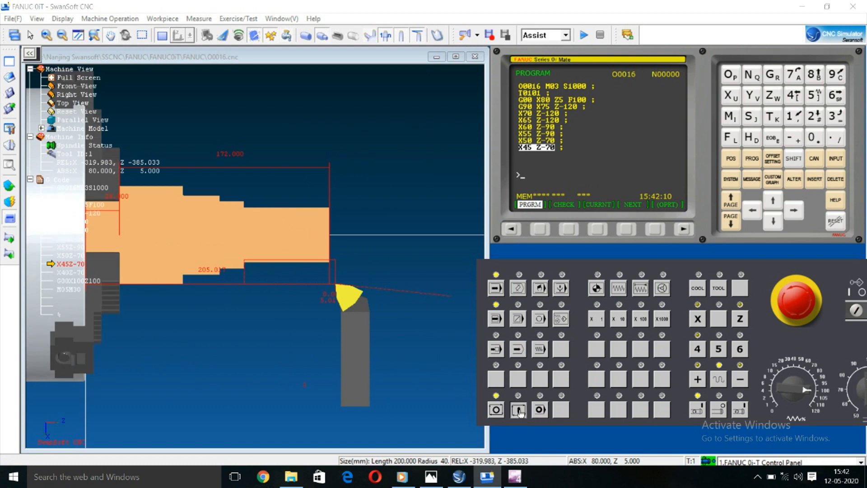
click(520, 410)
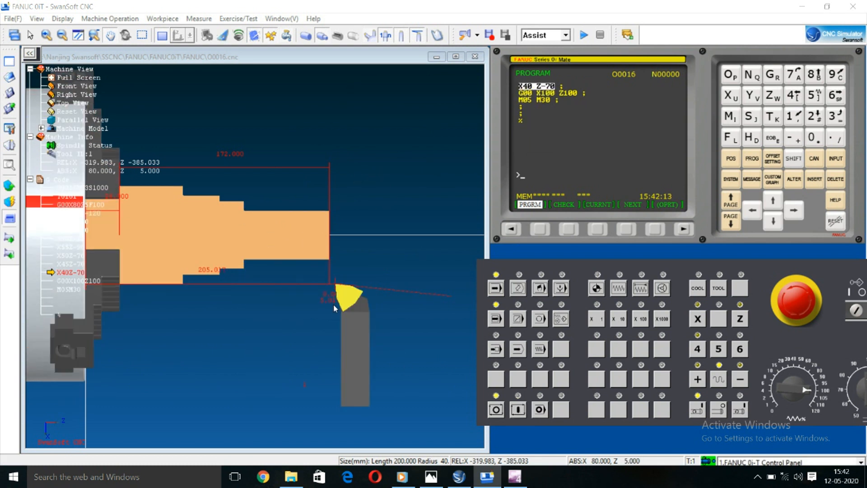
Step: Run the remaining blocks of O0016, the retract to X100 Z100 and the program end M05 M30
scroll(334, 303, up, 3)
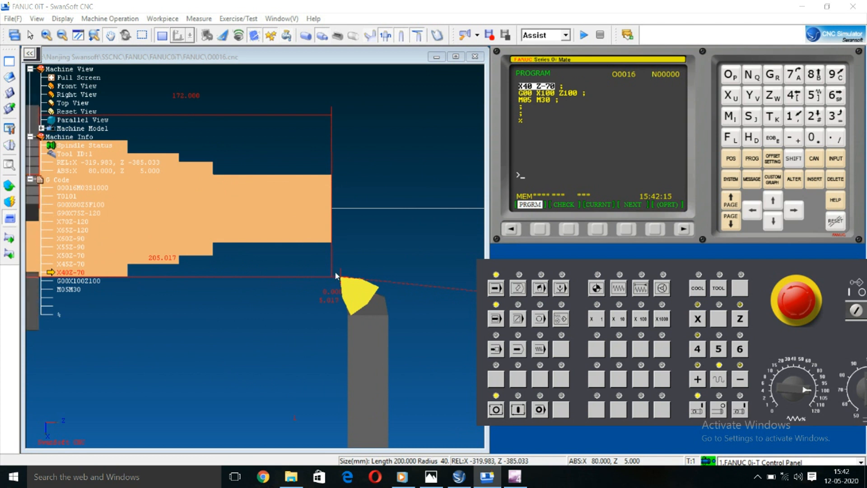
scroll(341, 277, down, 1)
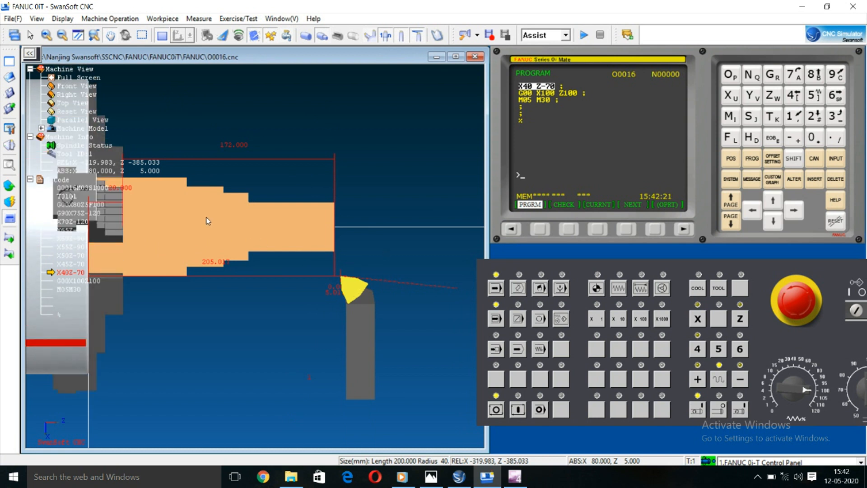
scroll(197, 216, up, 1)
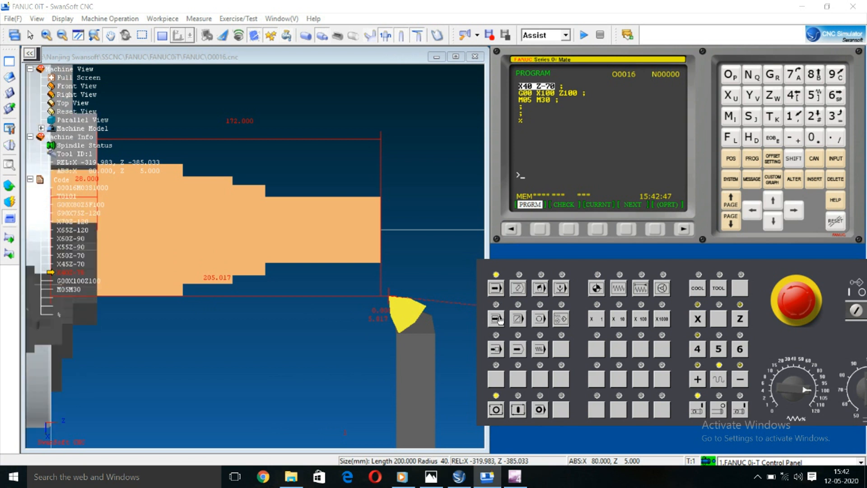
click(519, 409)
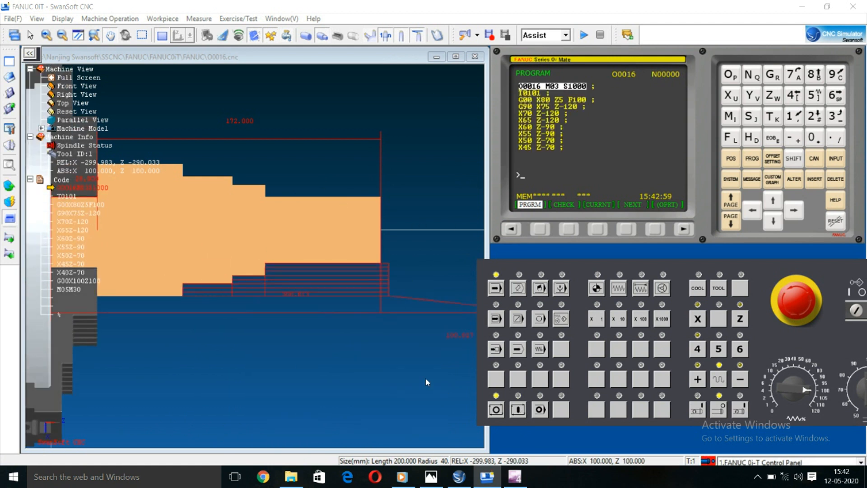
Step: Switch to the 3D machine view and open the machine door to inspect the stepped workpiece in the chuck
scroll(230, 232, up, 2)
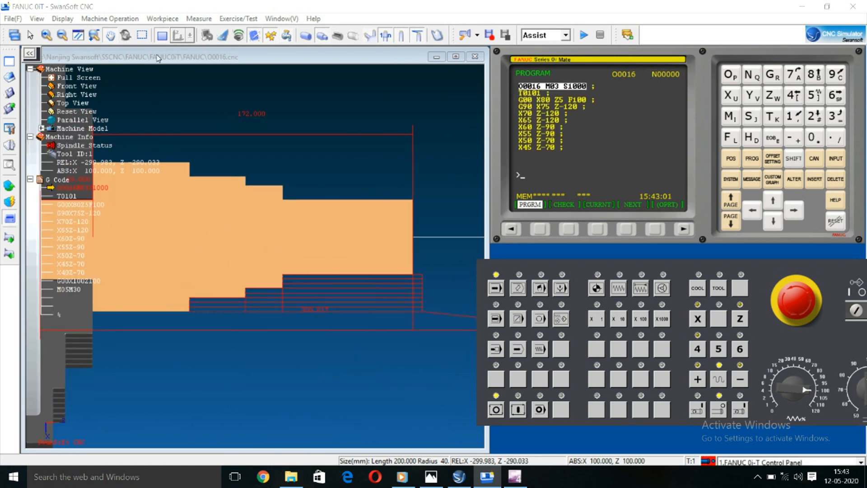
click(162, 35)
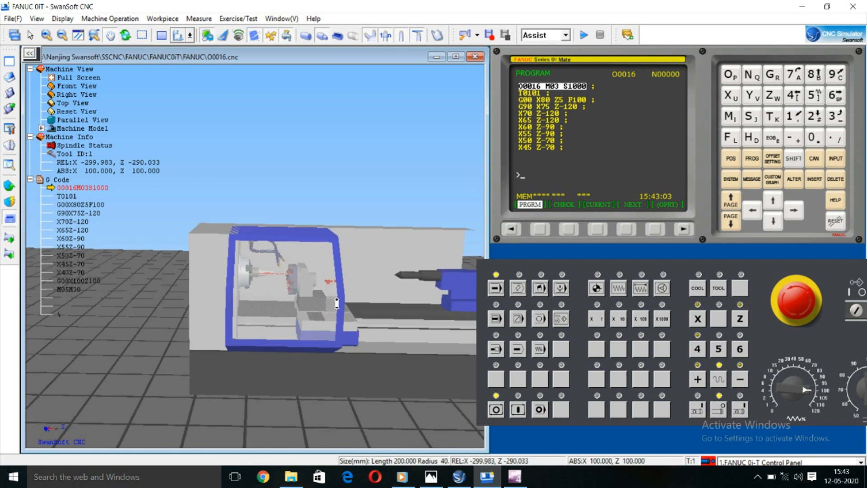
scroll(257, 286, up, 4)
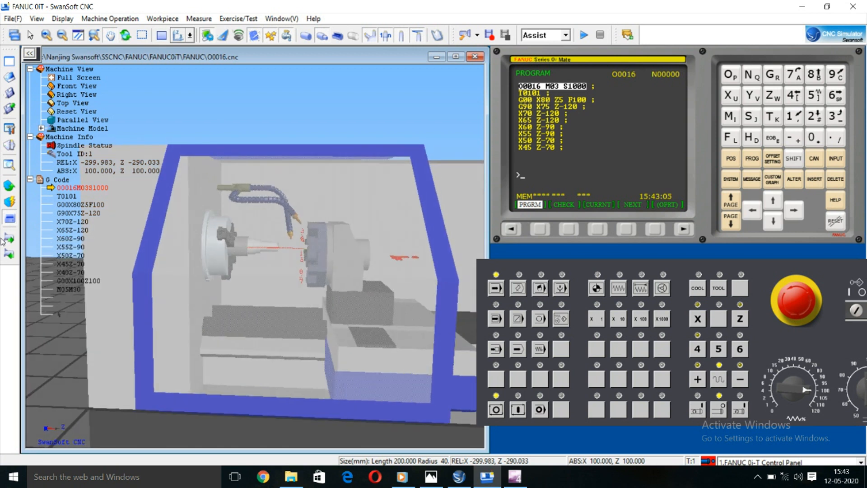
click(8, 219)
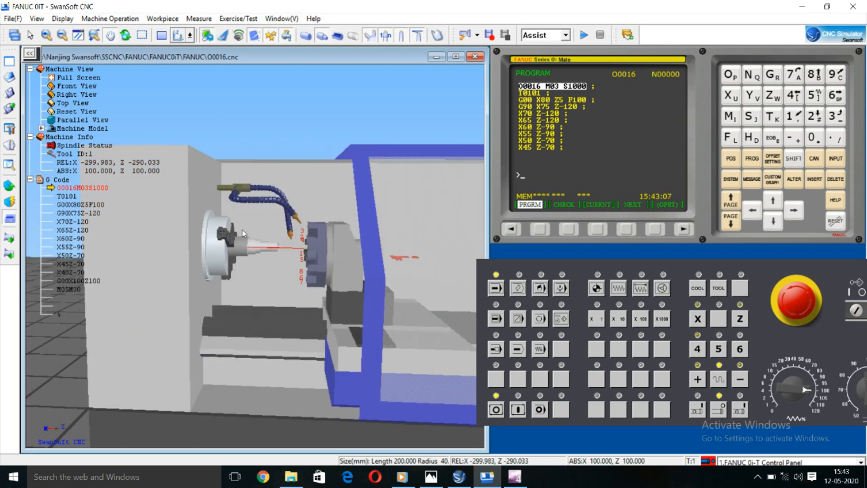
scroll(278, 242, up, 3)
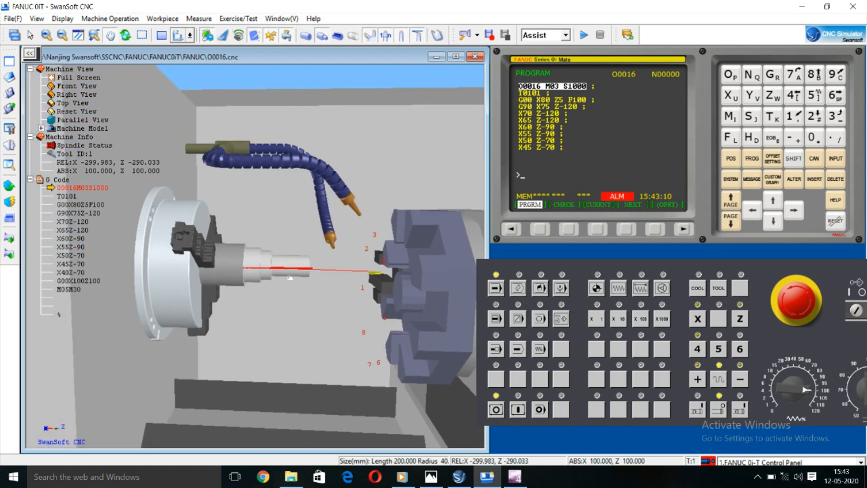
scroll(290, 277, up, 5)
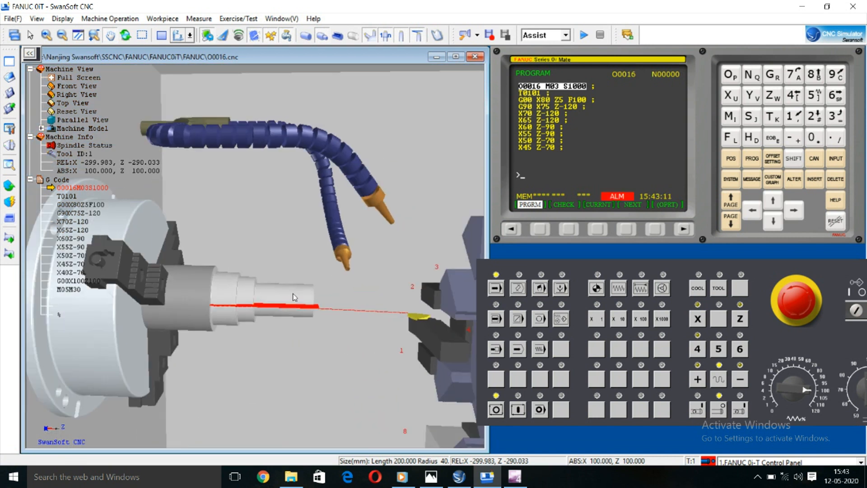
Step: Switch the control to reference-return mode and start homing the X axis
click(601, 288)
click(701, 322)
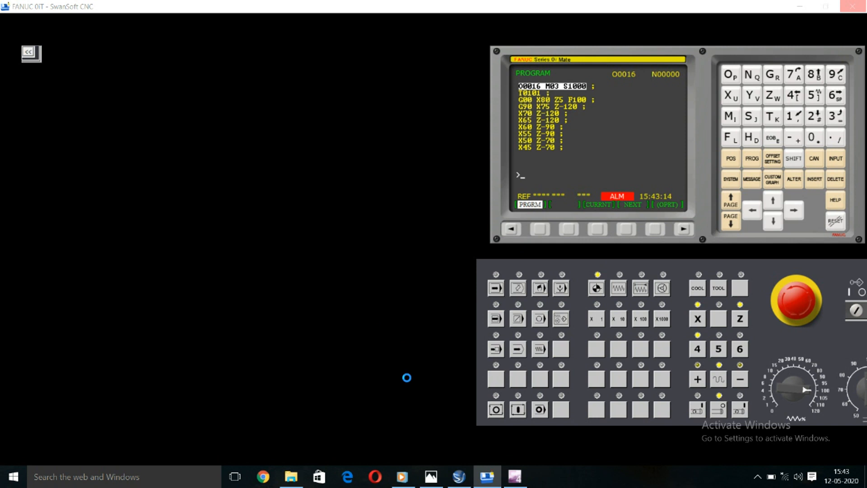
Step: Minimize the simulator's main window and refresh the desktop
click(799, 6)
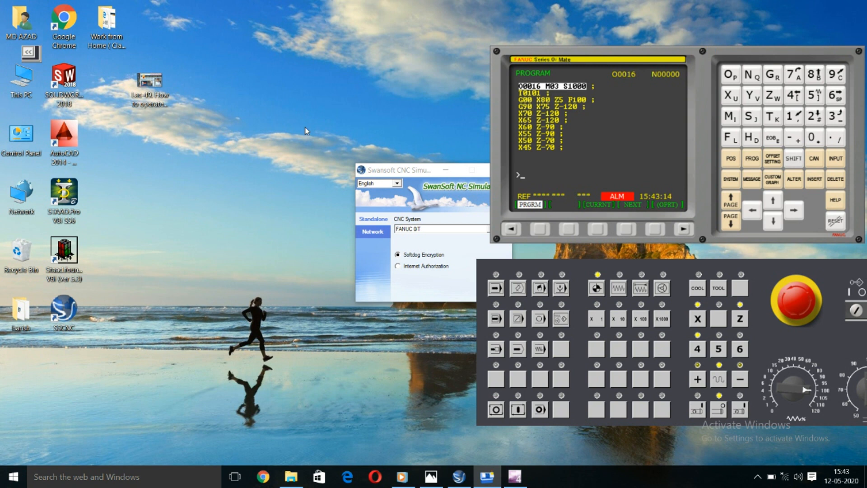
right_click(251, 84)
click(280, 118)
right_click(246, 83)
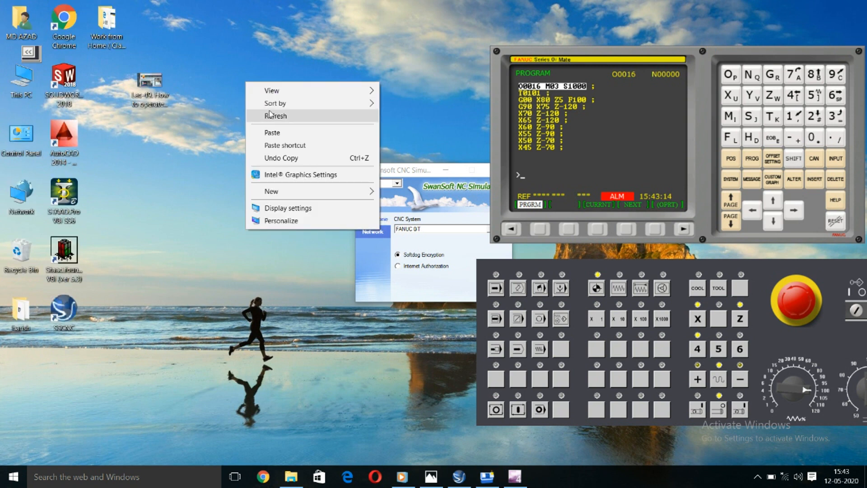
click(269, 115)
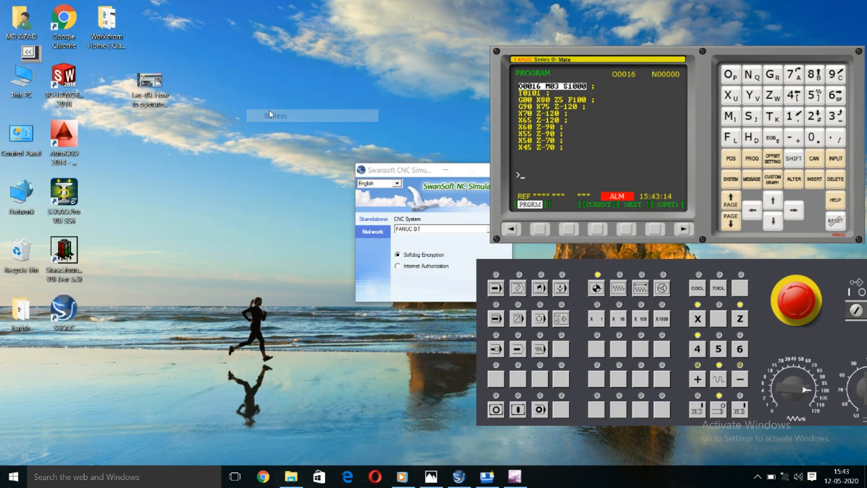
right_click(235, 66)
click(266, 101)
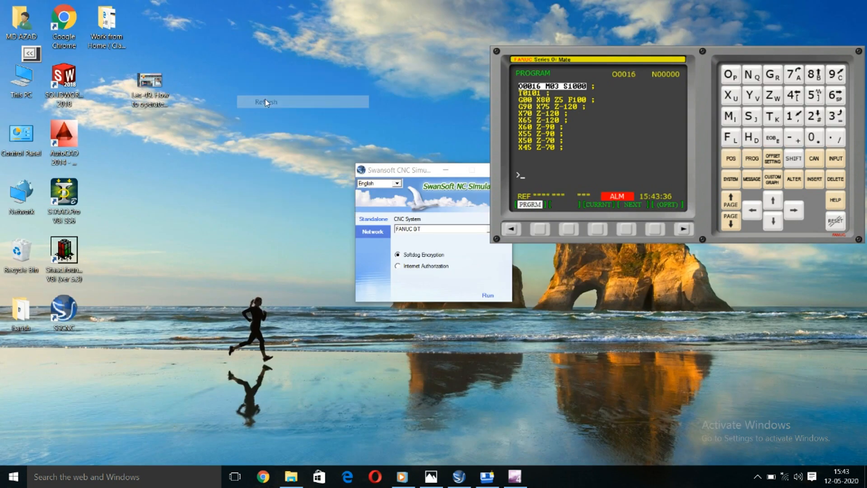
Step: Switch back to the SwanSoft CNC simulator and examine the stepped diameters of the turned workpiece up close
click(482, 480)
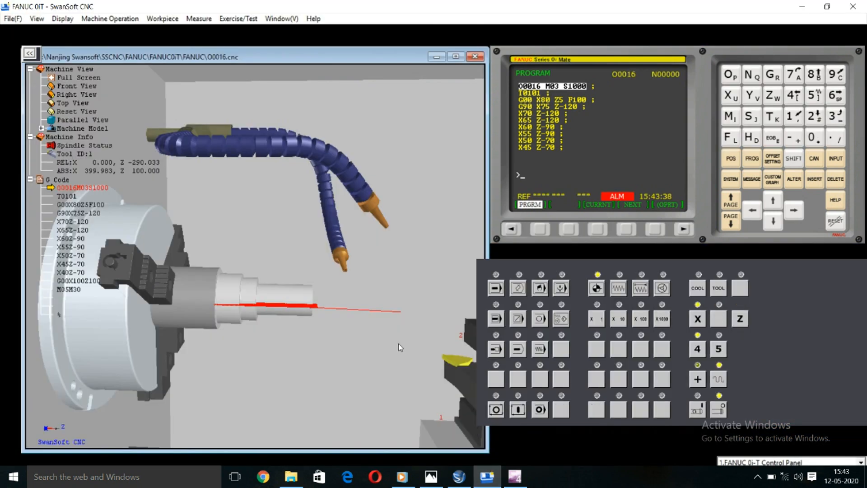
scroll(267, 286, up, 3)
drag(267, 283, 283, 308)
click(419, 37)
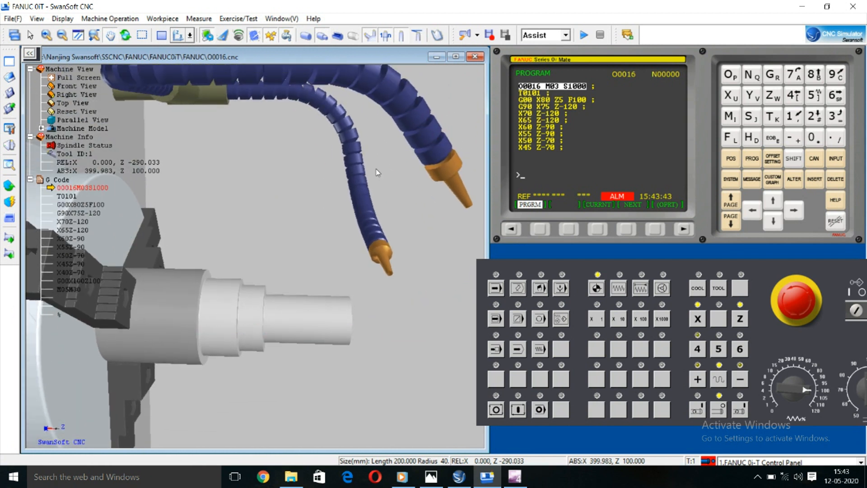
scroll(320, 286, up, 1)
scroll(284, 329, up, 1)
scroll(231, 271, up, 3)
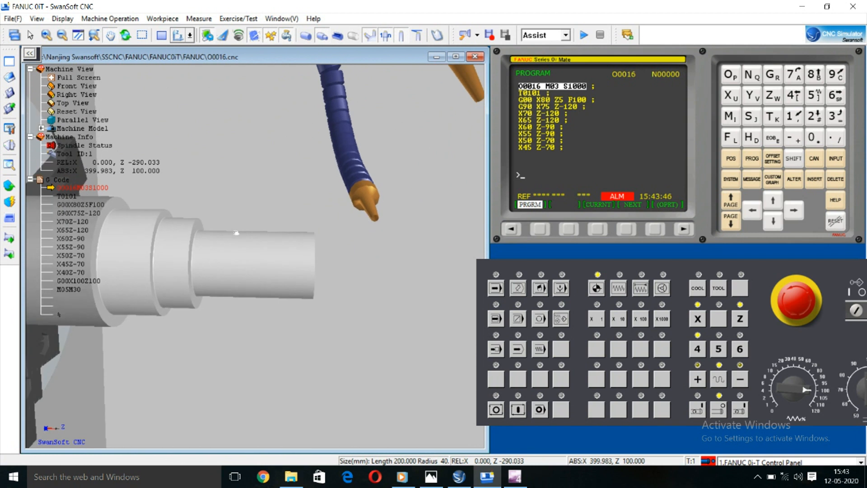
scroll(207, 249, up, 1)
drag(195, 260, 402, 328)
drag(274, 240, 183, 178)
drag(203, 247, 202, 287)
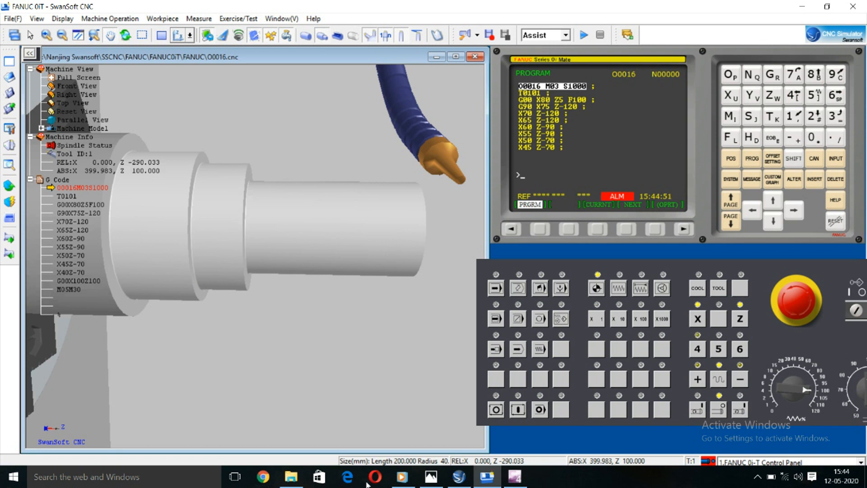
click(758, 478)
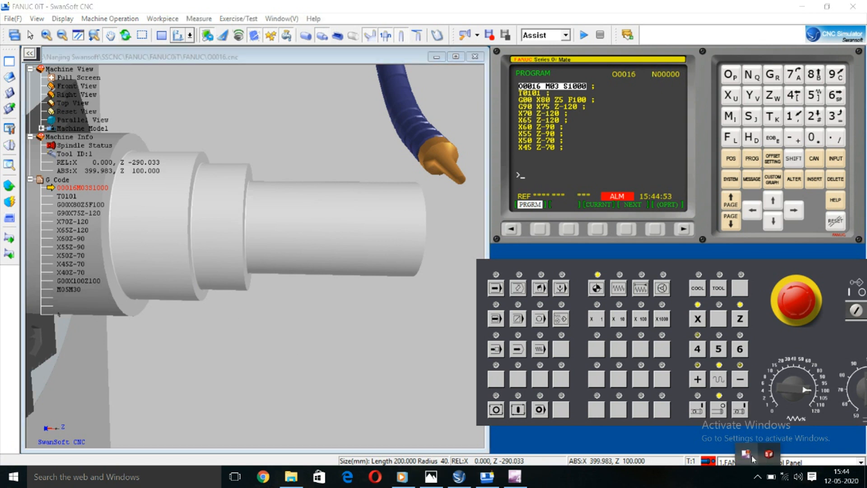
right_click(752, 455)
click(582, 413)
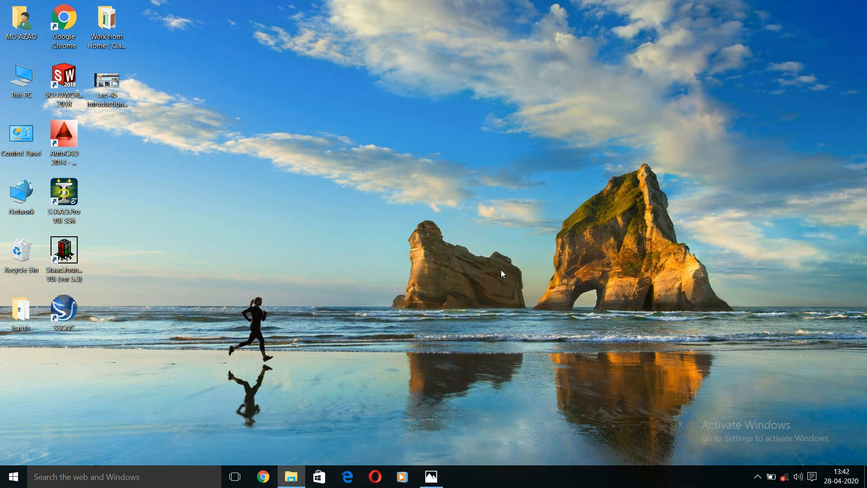
Step: Switch to Photos to view the title image of the CNC machine and CNC programming introduction lecture
click(430, 478)
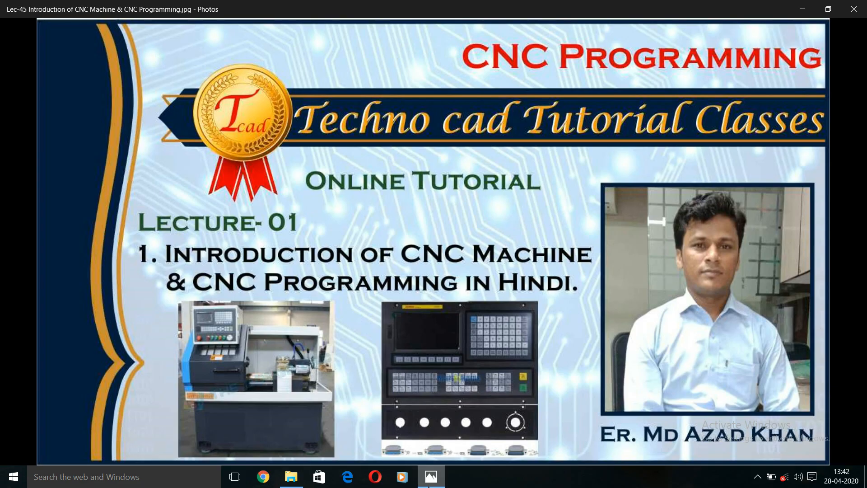